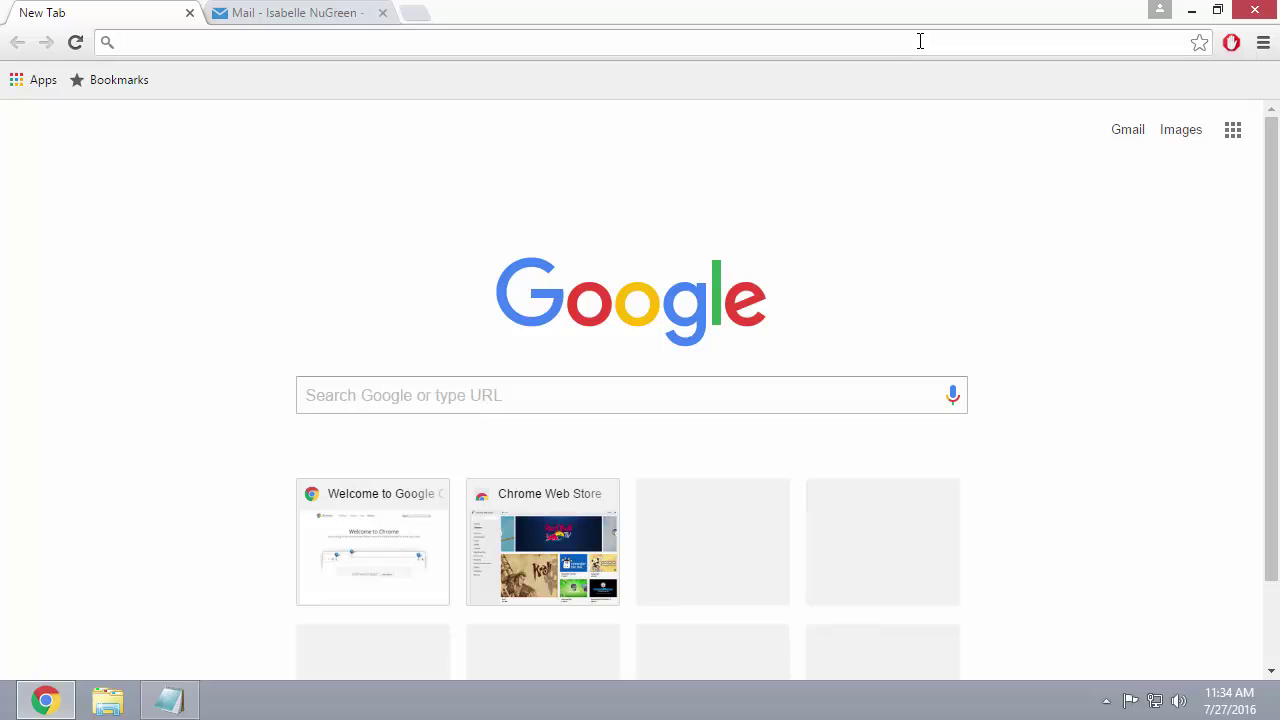
Go to techsupport.osisoft.com and open the OSIsoft SSO sign-in page.
text(tech)
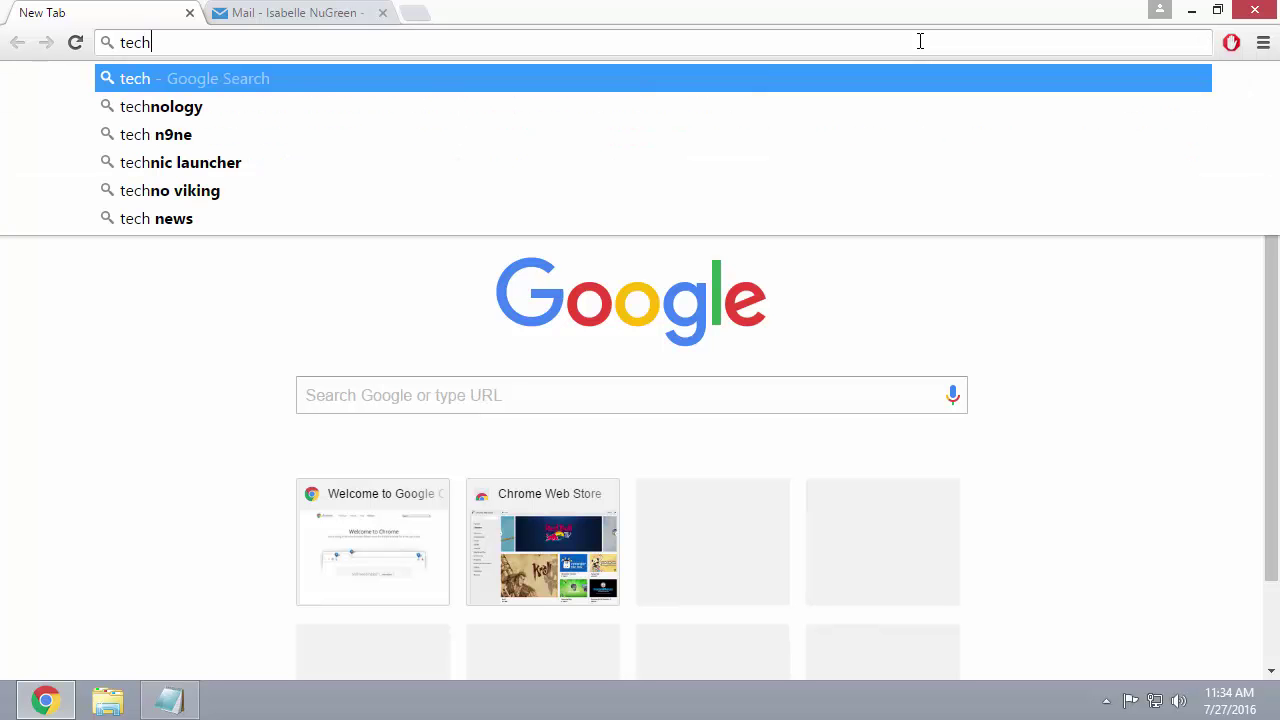
text(support.oi)
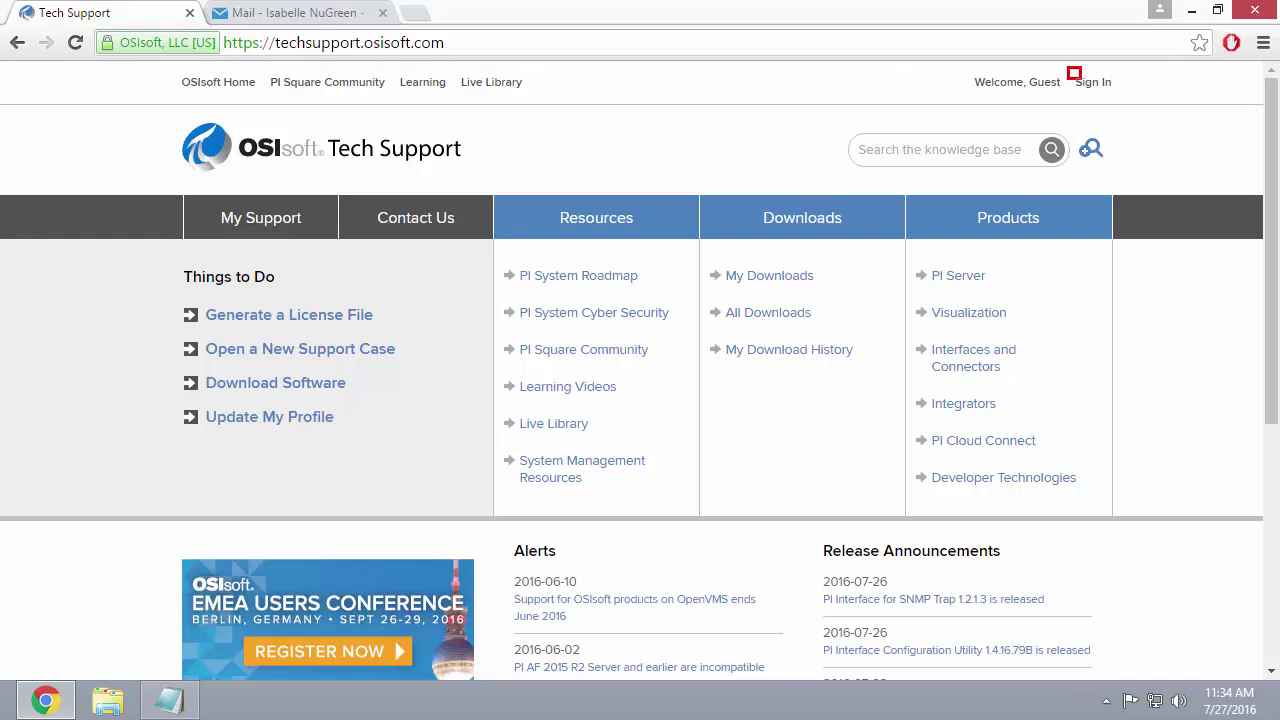
click(1093, 82)
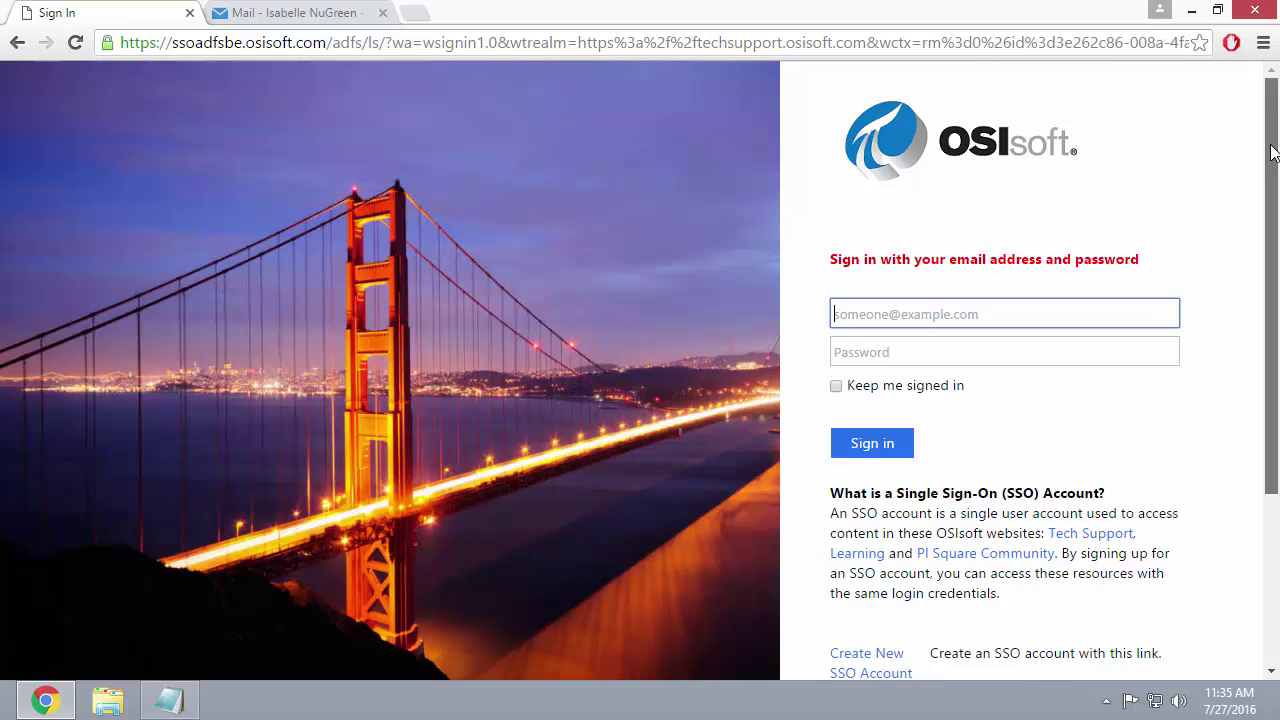
drag(1266, 150, 1260, 258)
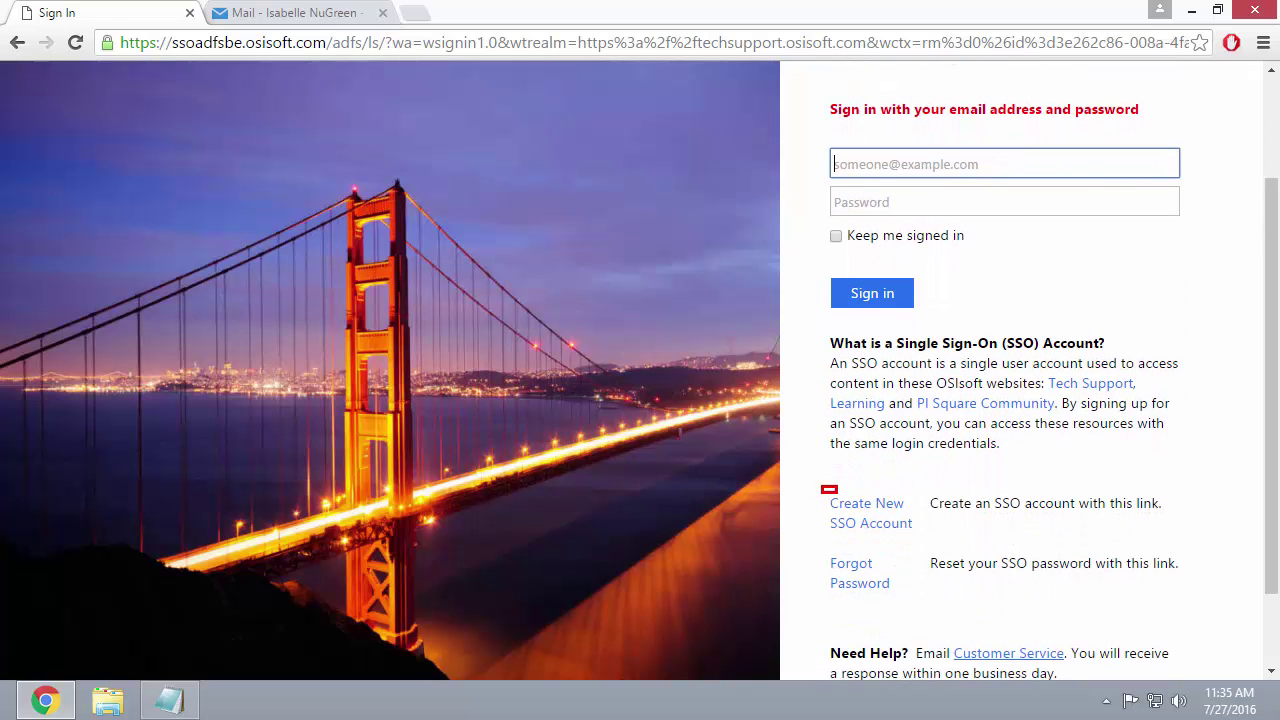
Start a new SSO account and enter the account's e-mail address.
click(883, 506)
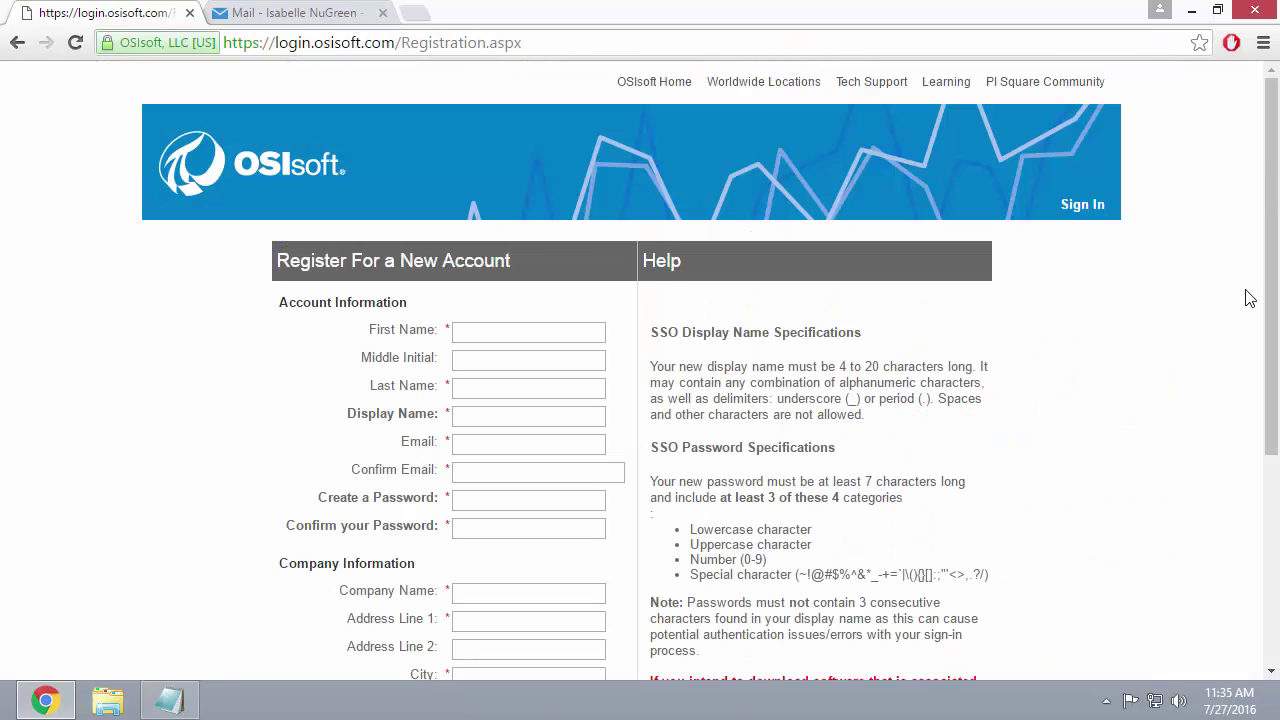
drag(1268, 300, 1250, 395)
scroll(1250, 400, down, 1)
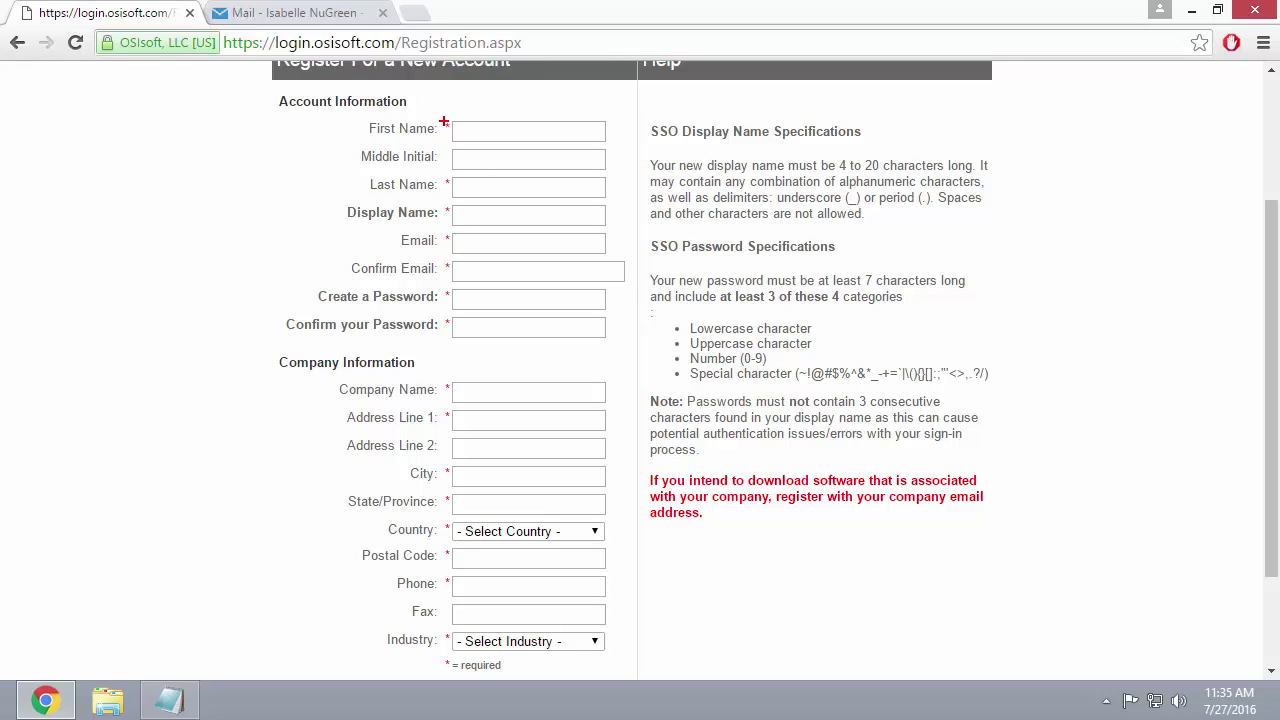
drag(436, 117, 407, 101)
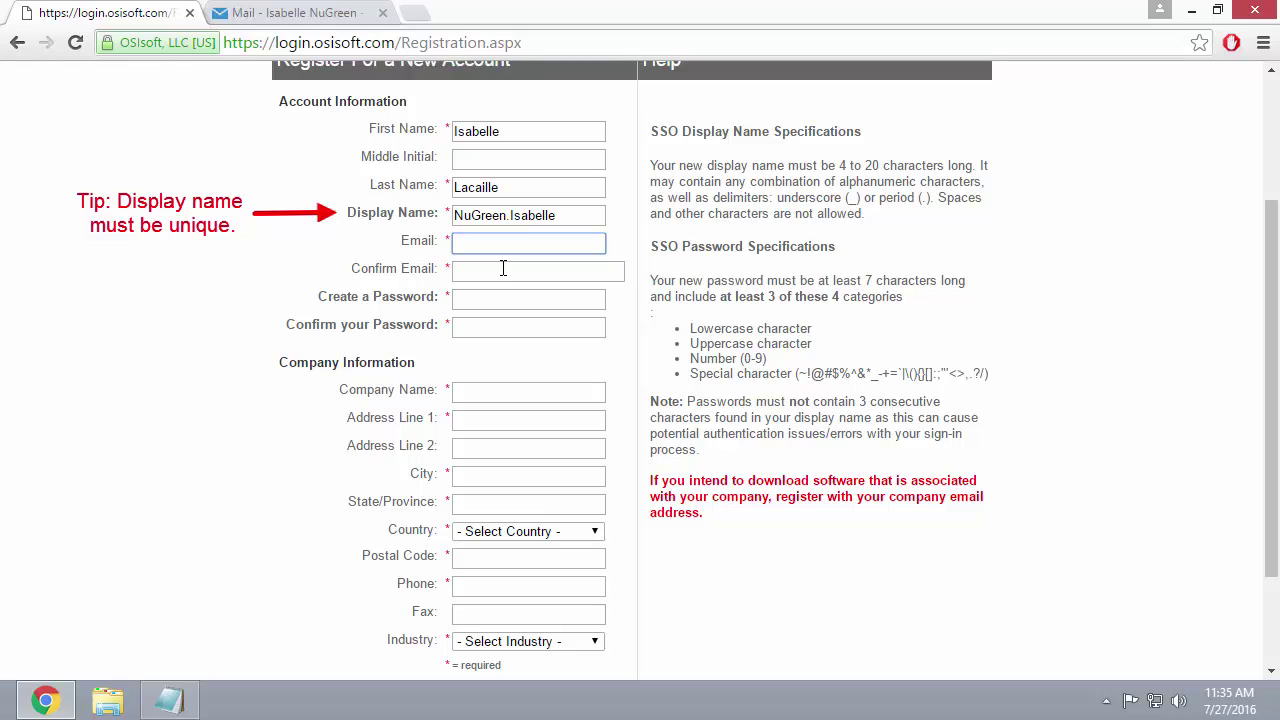
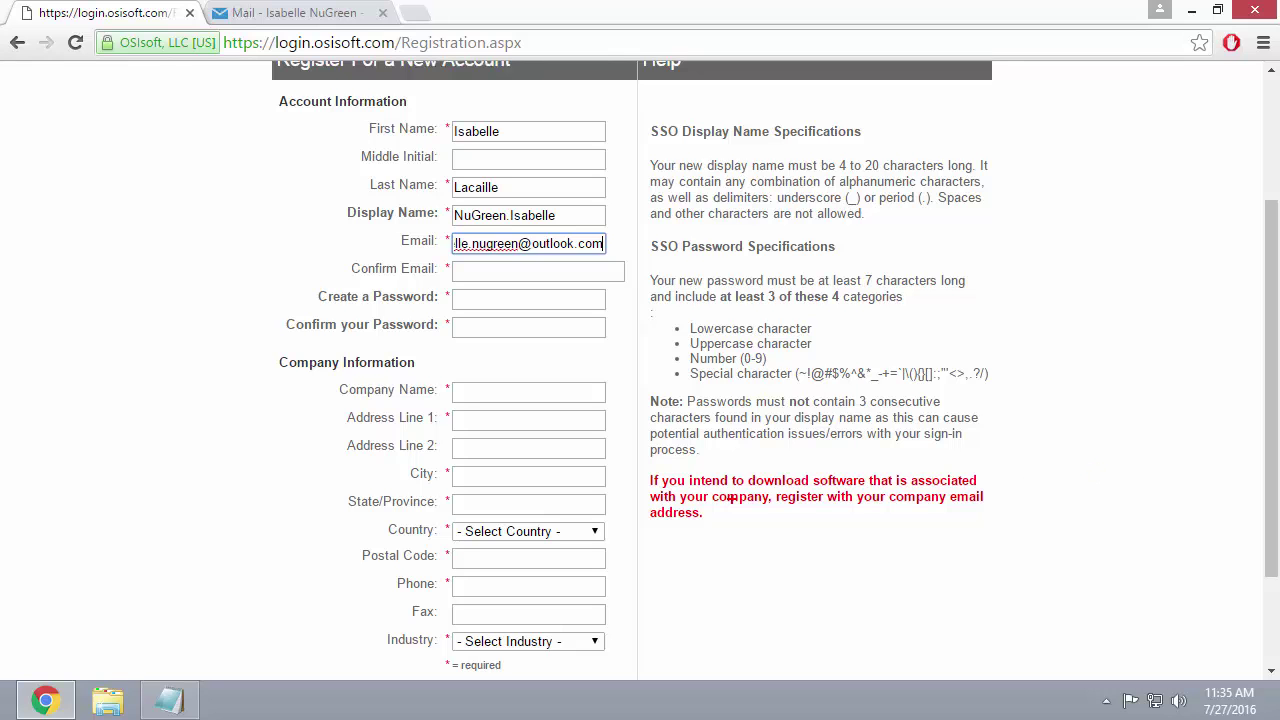
Complete the remaining personal and NuGreen company fields, including United States, and register.
drag(645, 467, 984, 530)
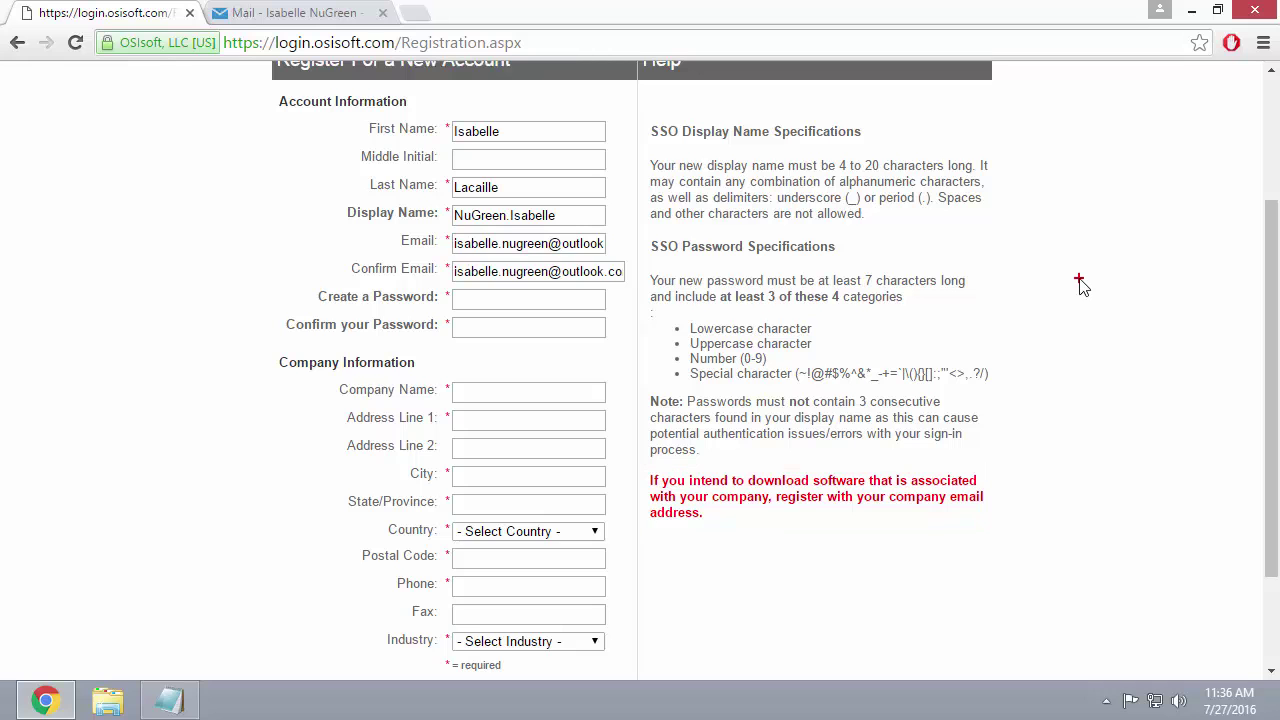
mouse_move(642, 231)
mouse_down()
mouse_move(884, 420)
mouse_move(970, 471)
mouse_move(1000, 468)
mouse_up()
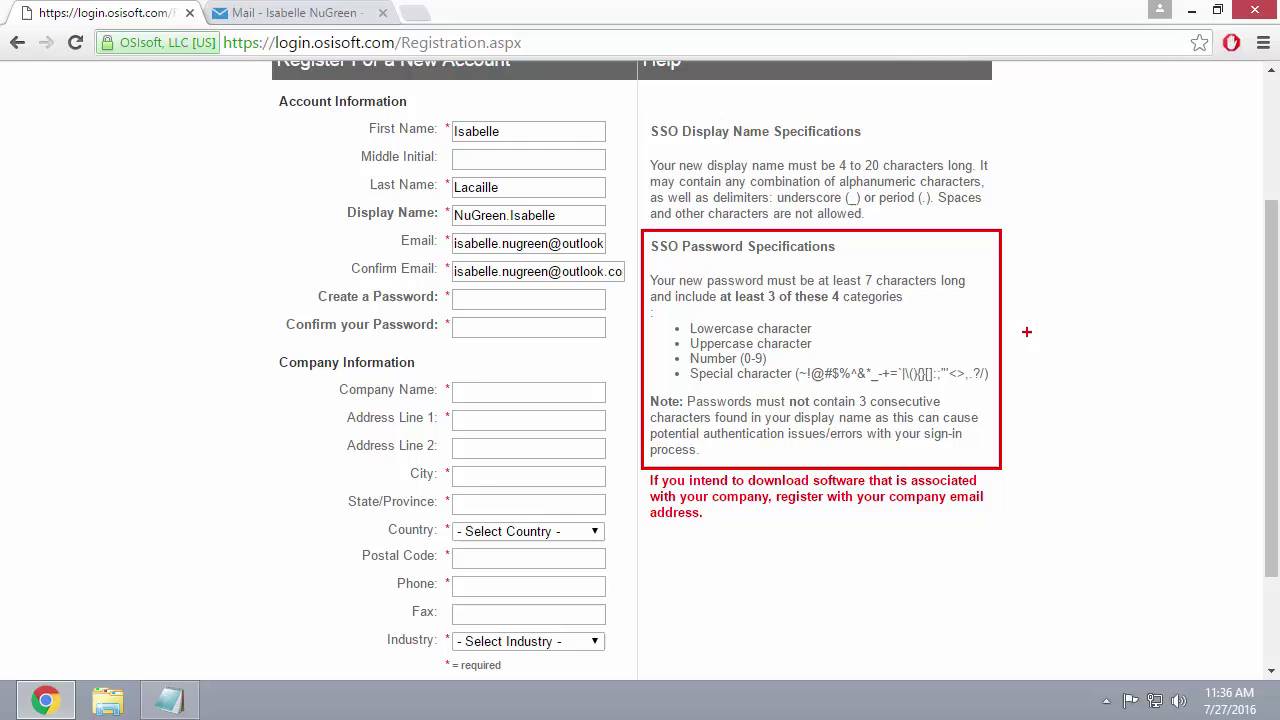
drag(1025, 334, 1088, 345)
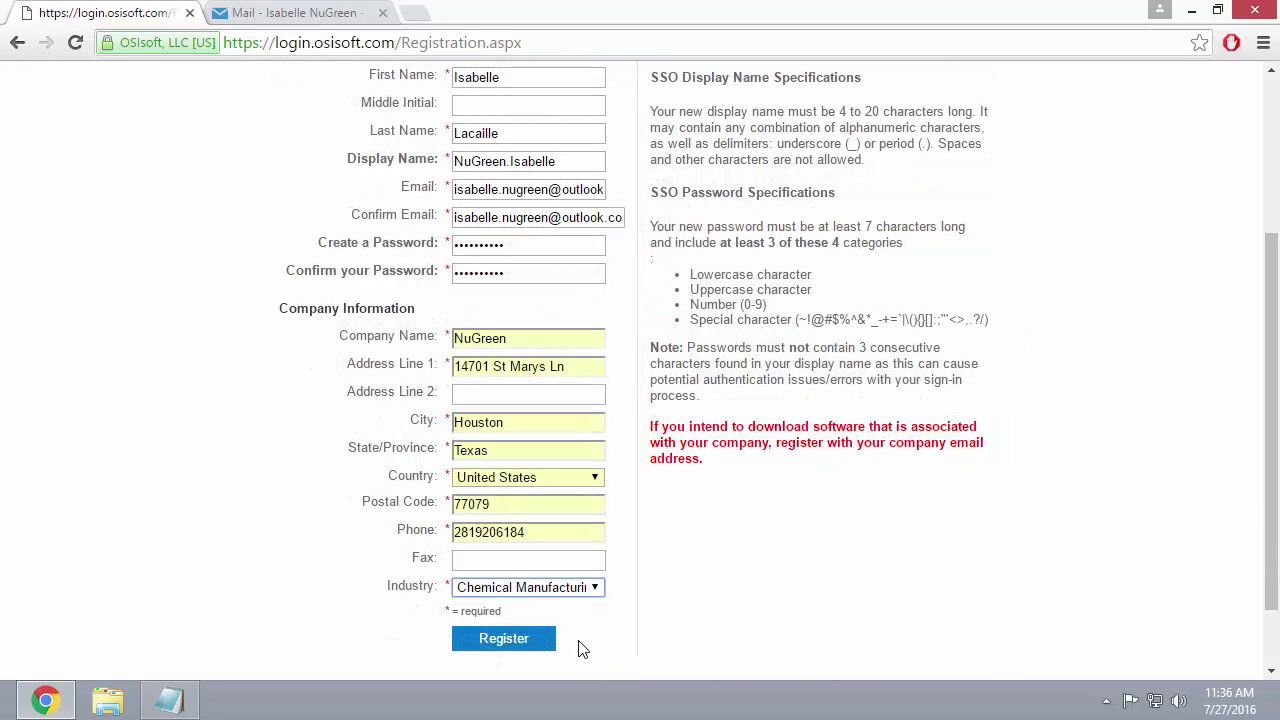
drag(441, 621, 565, 657)
click(504, 638)
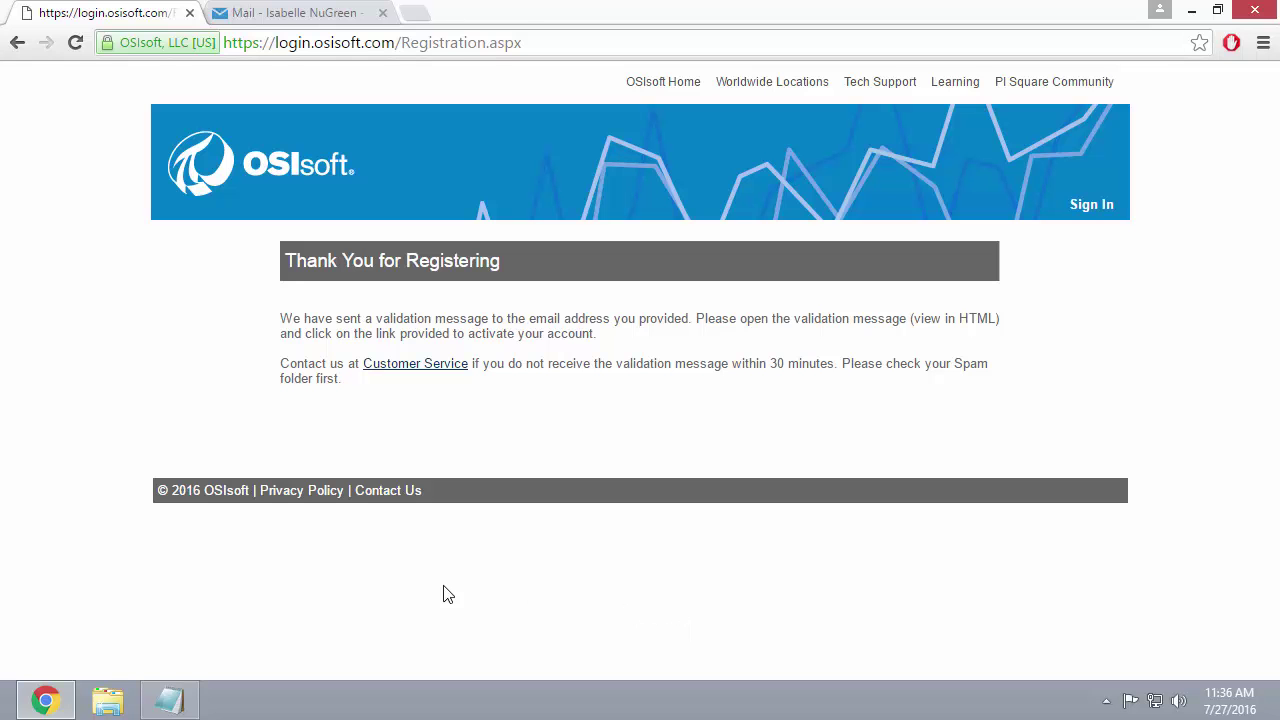
In Outlook, open the OSIsoft SSO Account Registration email and follow its 'click here' validation link.
click(300, 13)
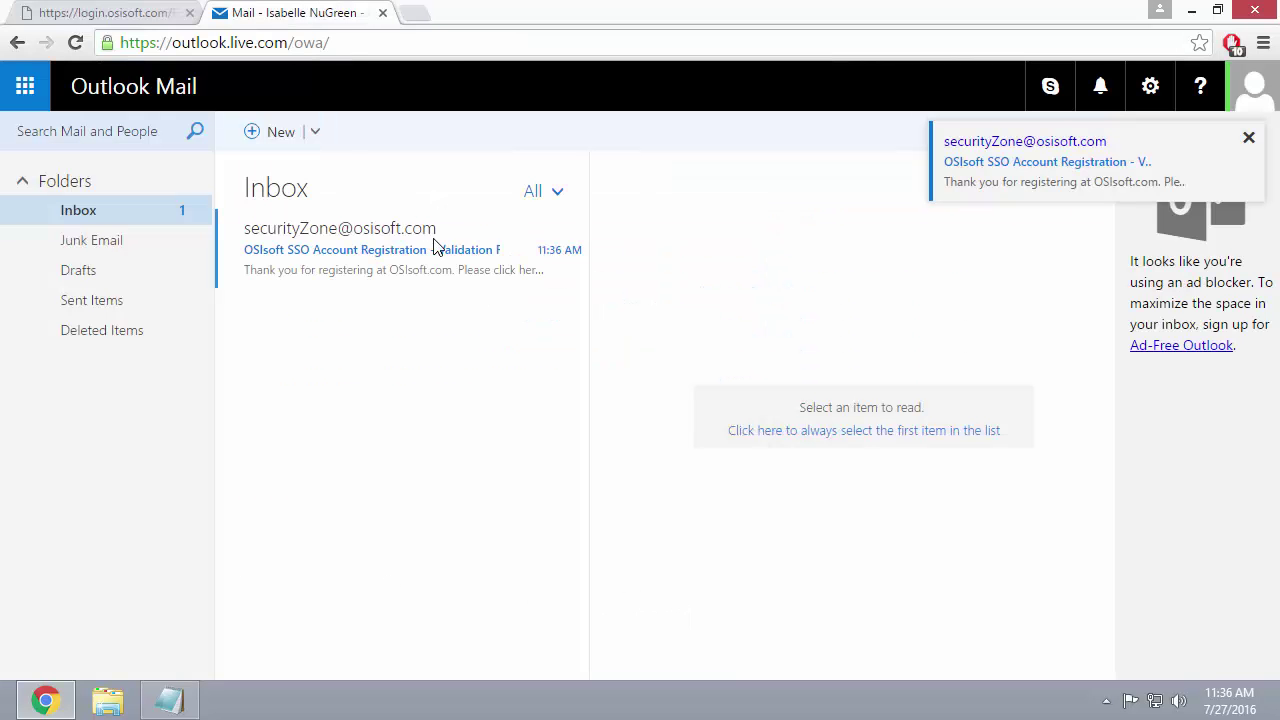
click(370, 258)
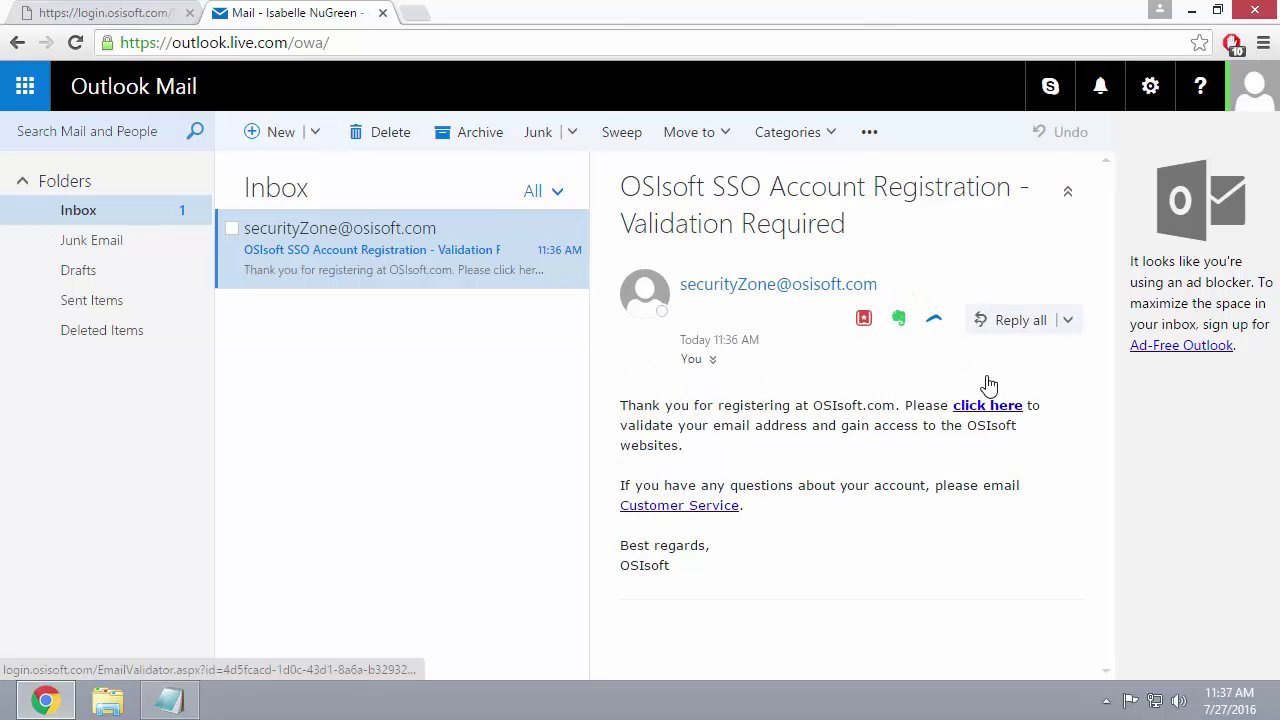
click(987, 405)
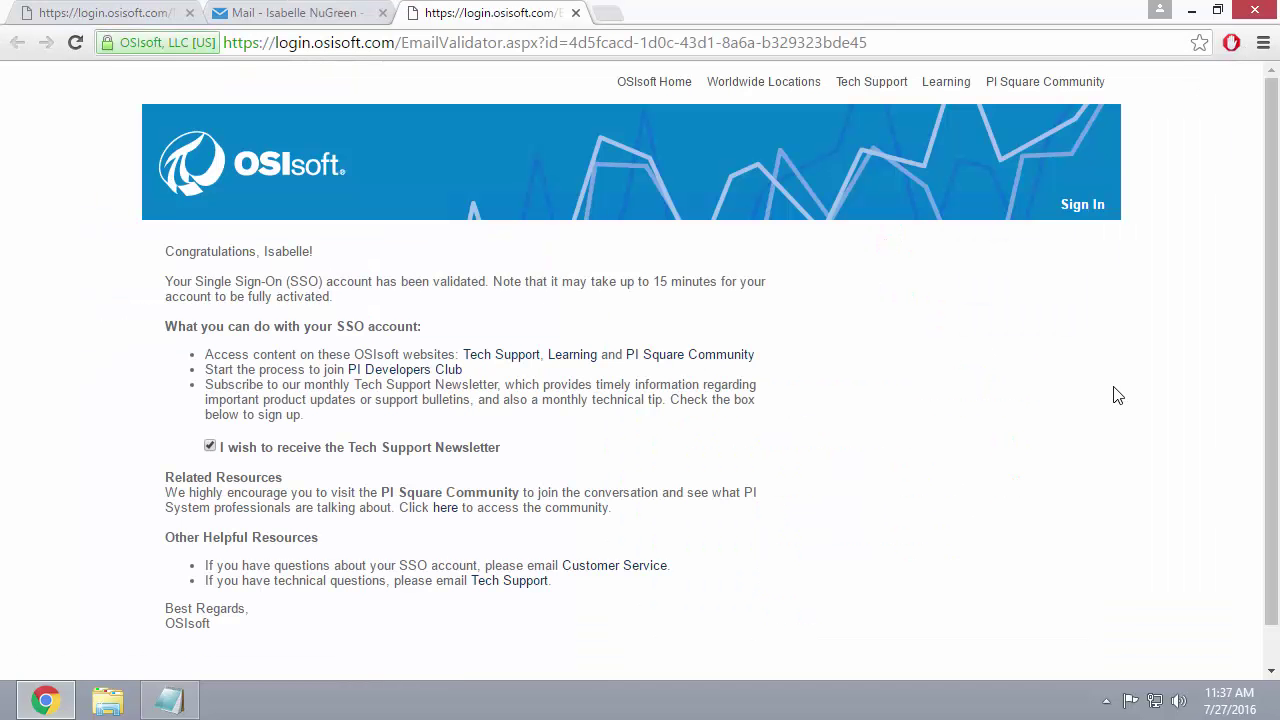
scroll(1116, 389, down, 1)
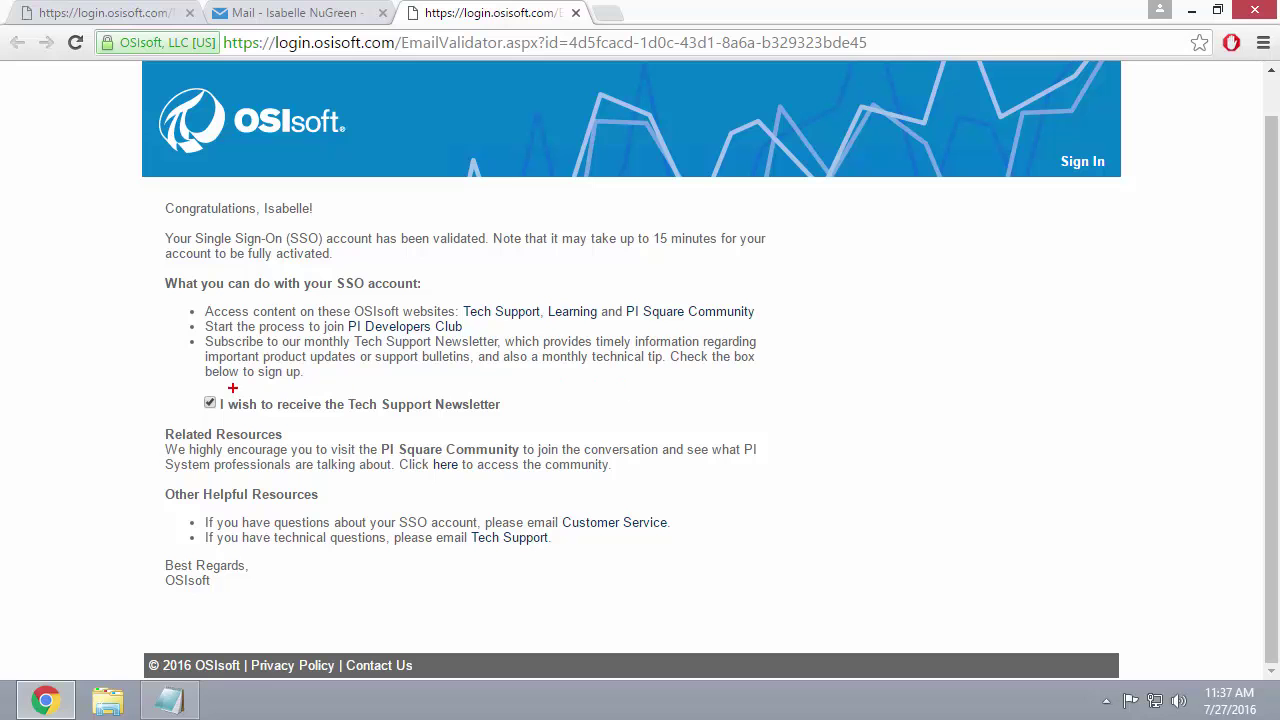
mouse_move(183, 383)
mouse_down()
mouse_move(465, 430)
mouse_move(625, 430)
mouse_up()
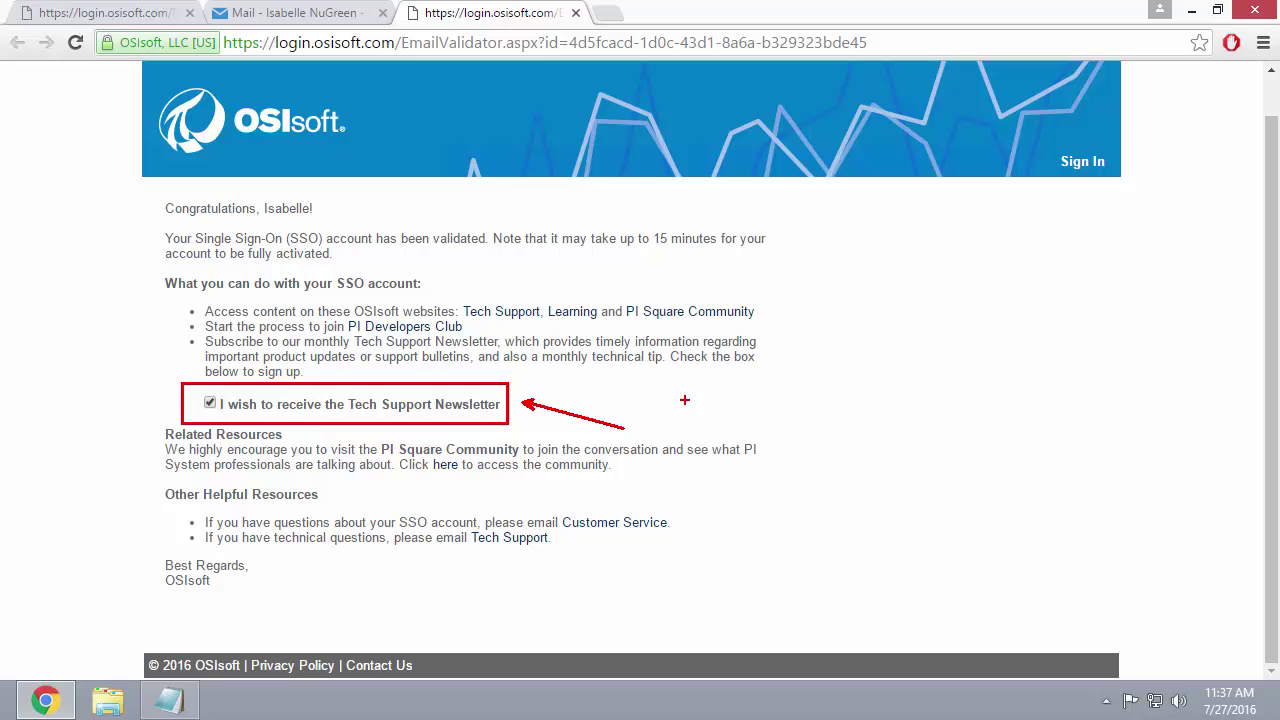
key(Escape)
scroll(618, 381, up, 1)
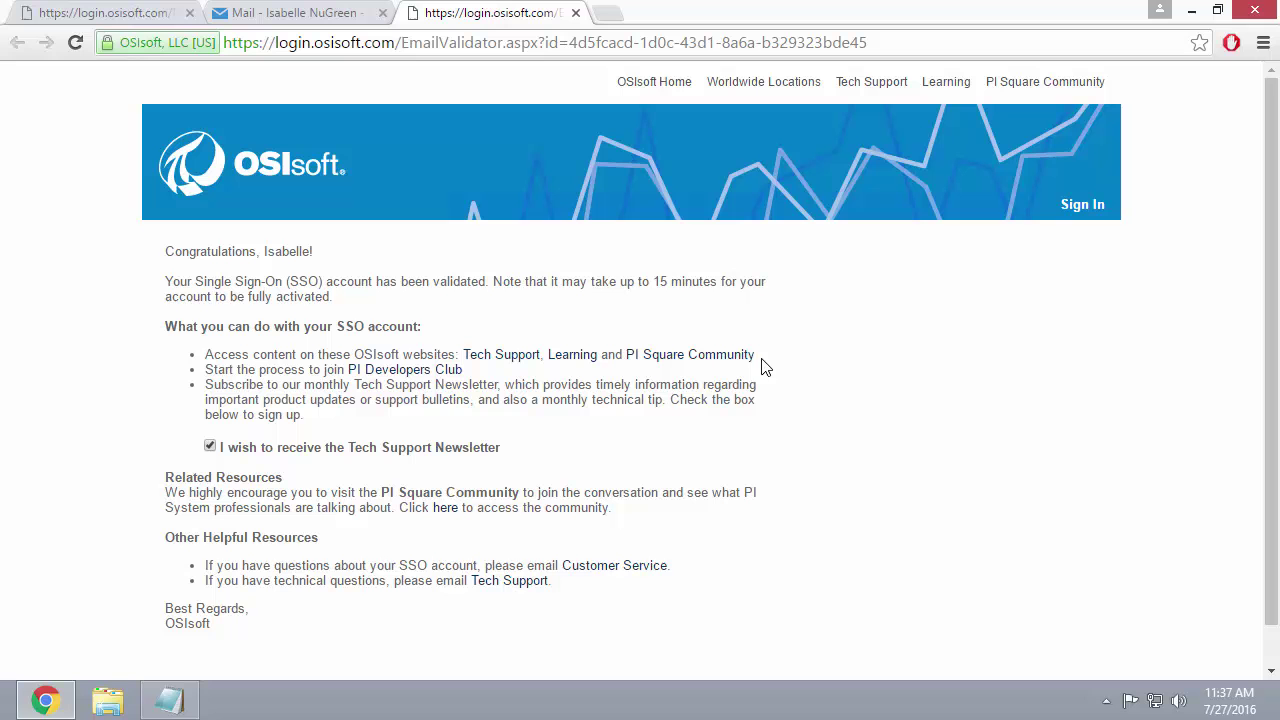
Sign in to techsupport.osisoft.com with the new account's e-mail and password.
click(658, 43)
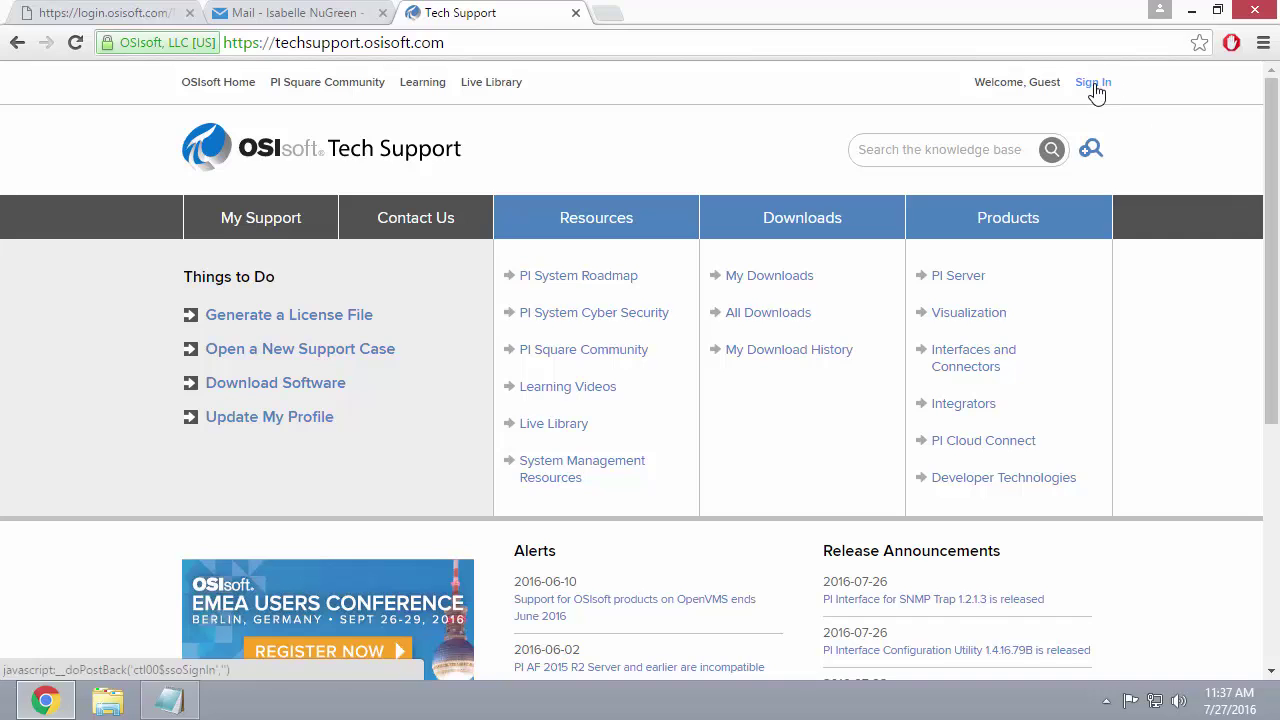
click(1096, 96)
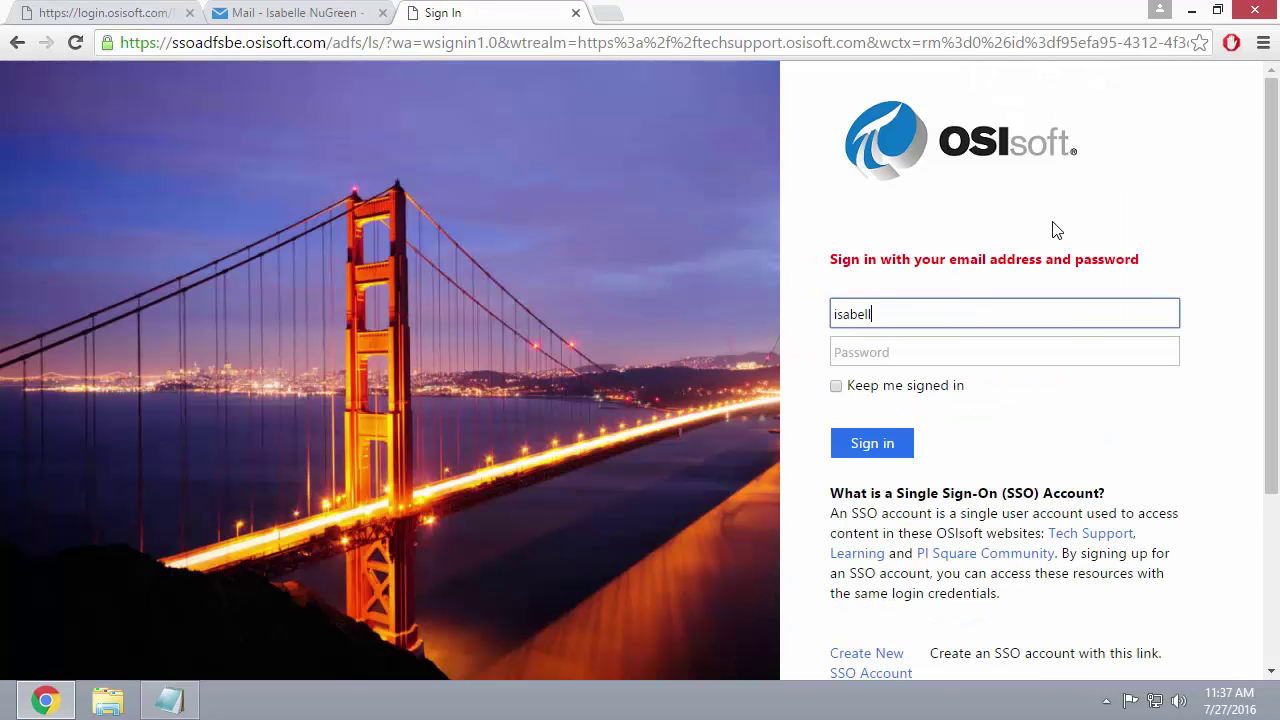
key(Tab)
text(**********)
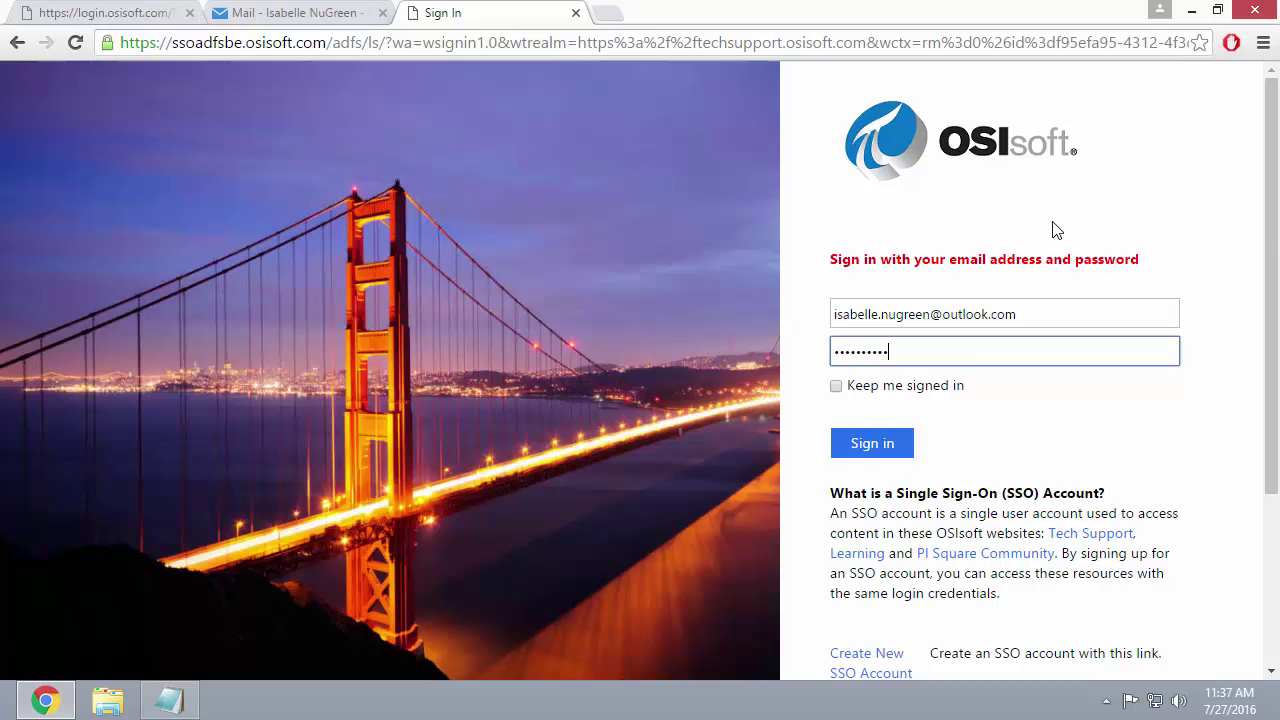
key(Return)
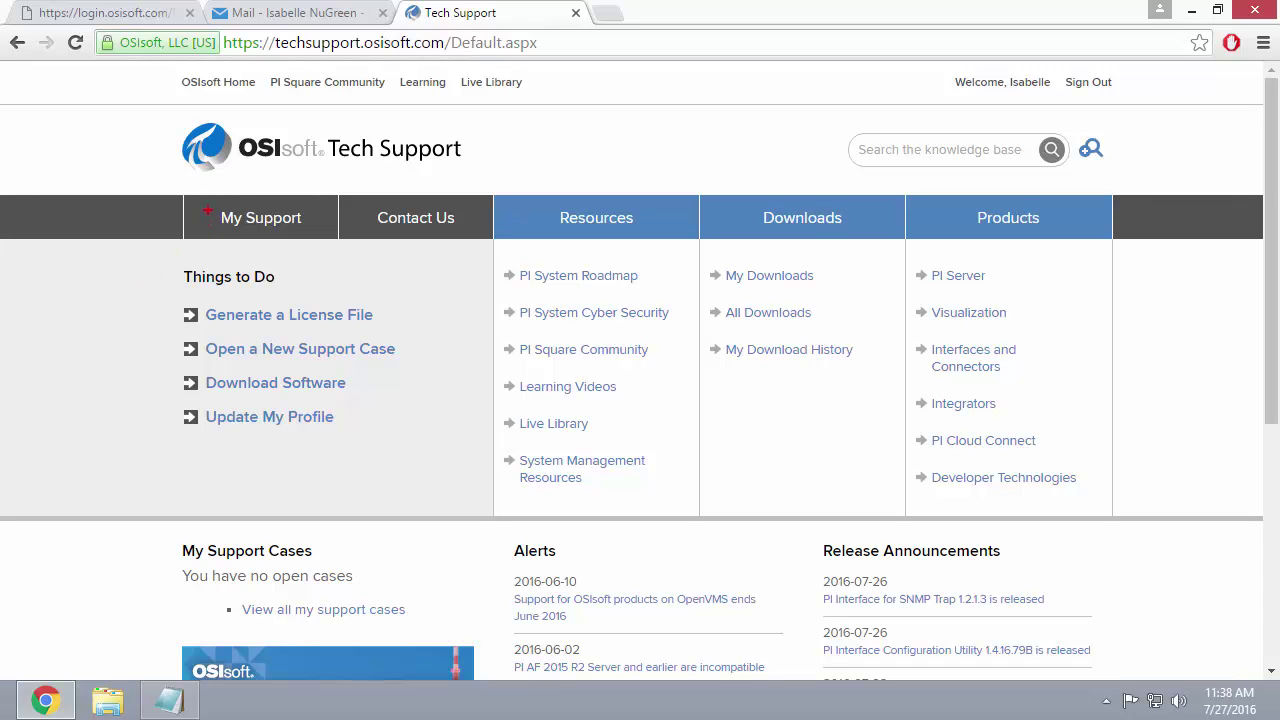
Open My Support > My Products and highlight the empty 'No results found' message.
click(215, 210)
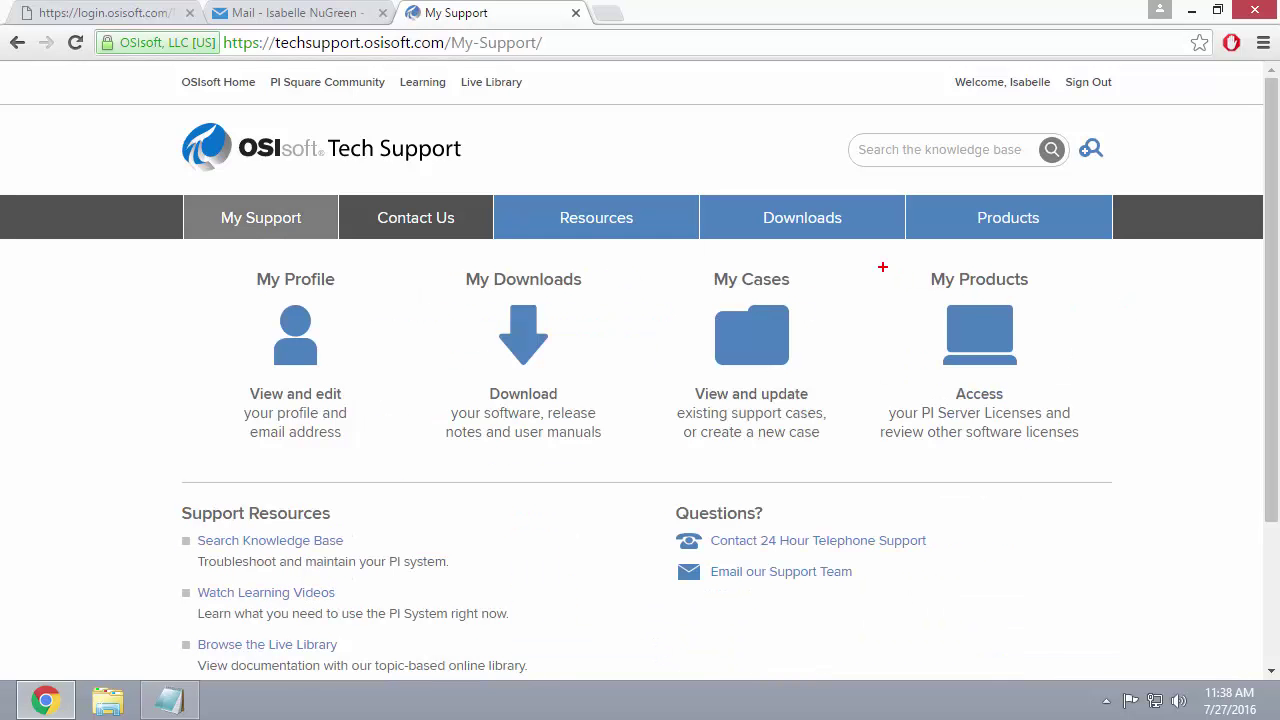
click(979, 335)
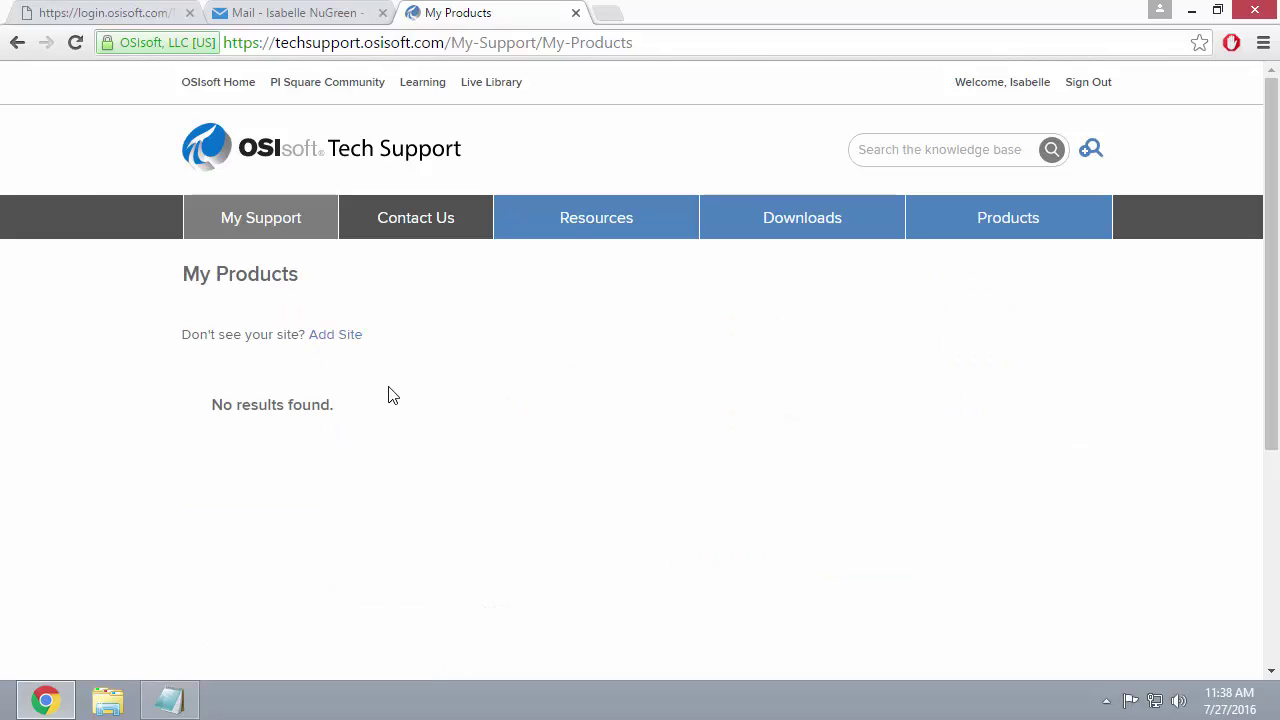
drag(192, 386, 346, 428)
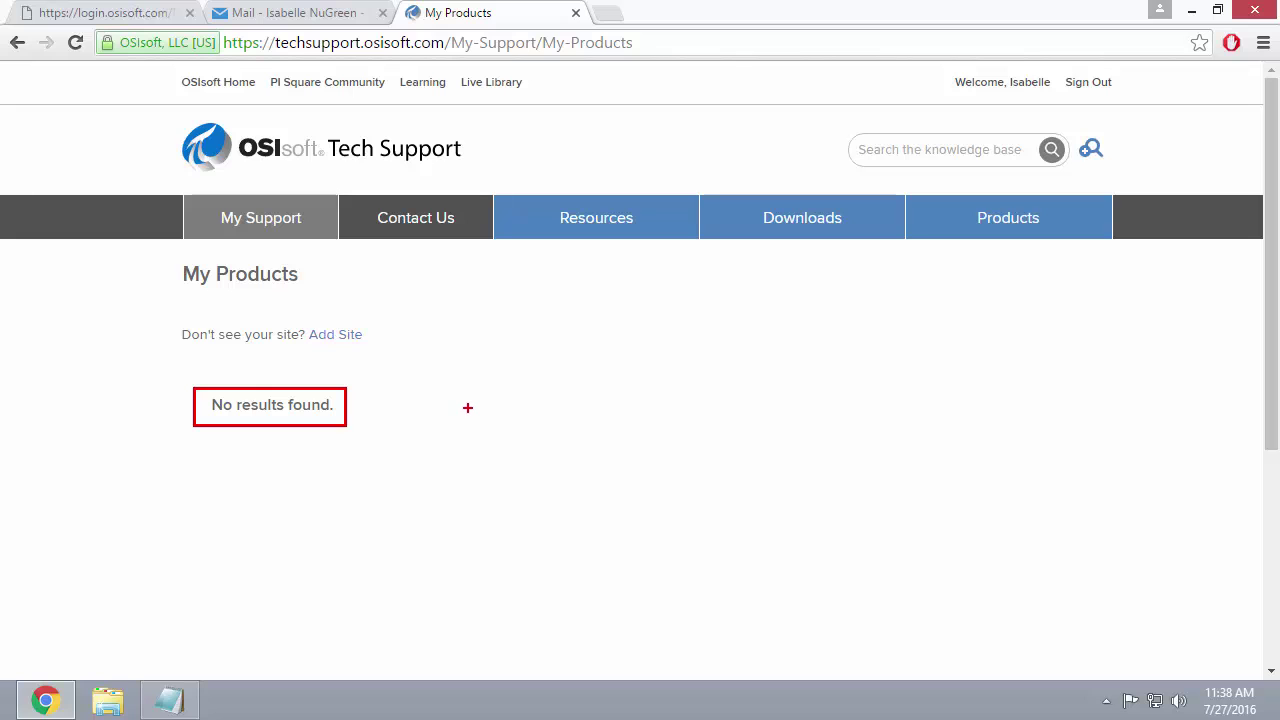
key(Escape)
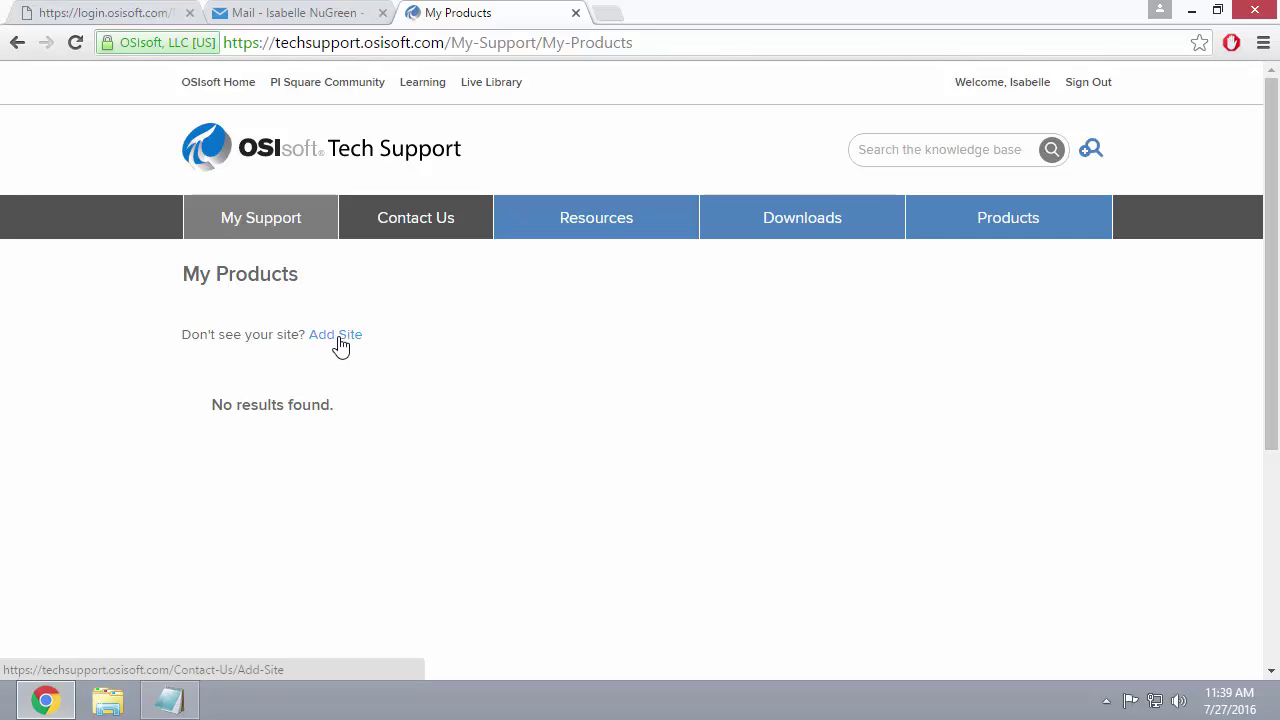
Open the Add Site form and enter 'NuGreen - Houston' as the site name.
click(338, 335)
drag(1268, 303, 1264, 385)
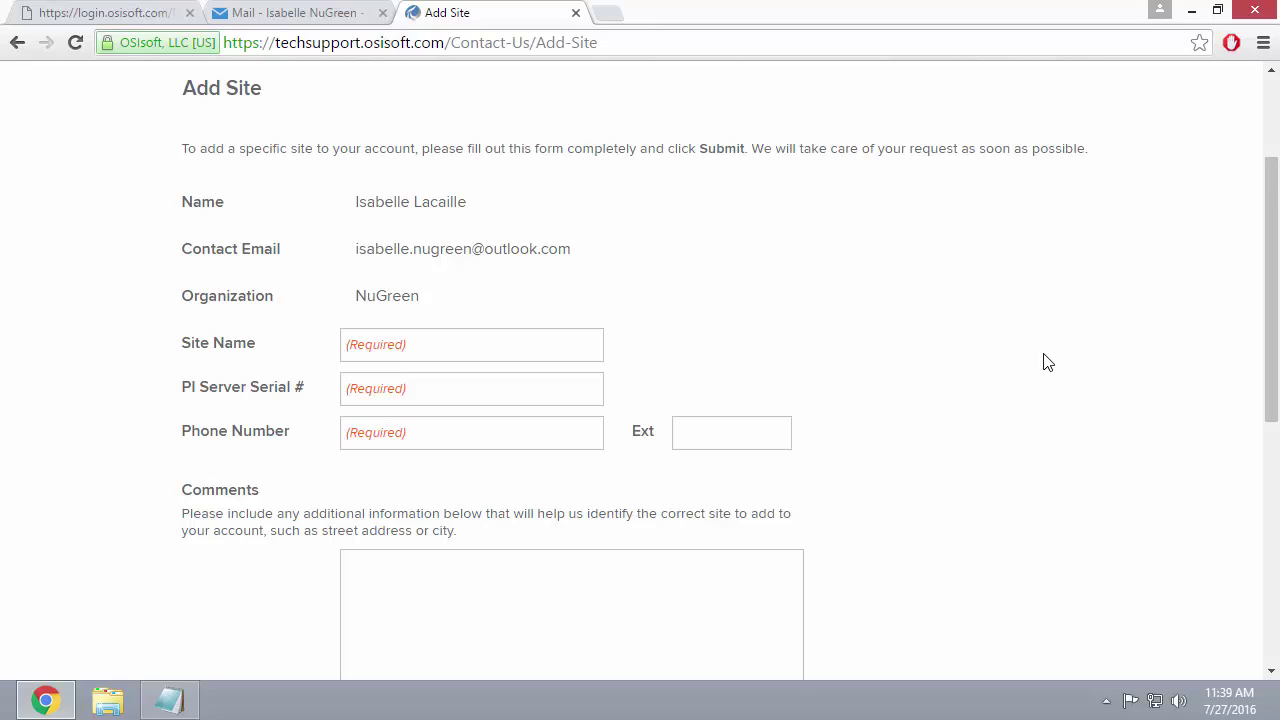
click(518, 341)
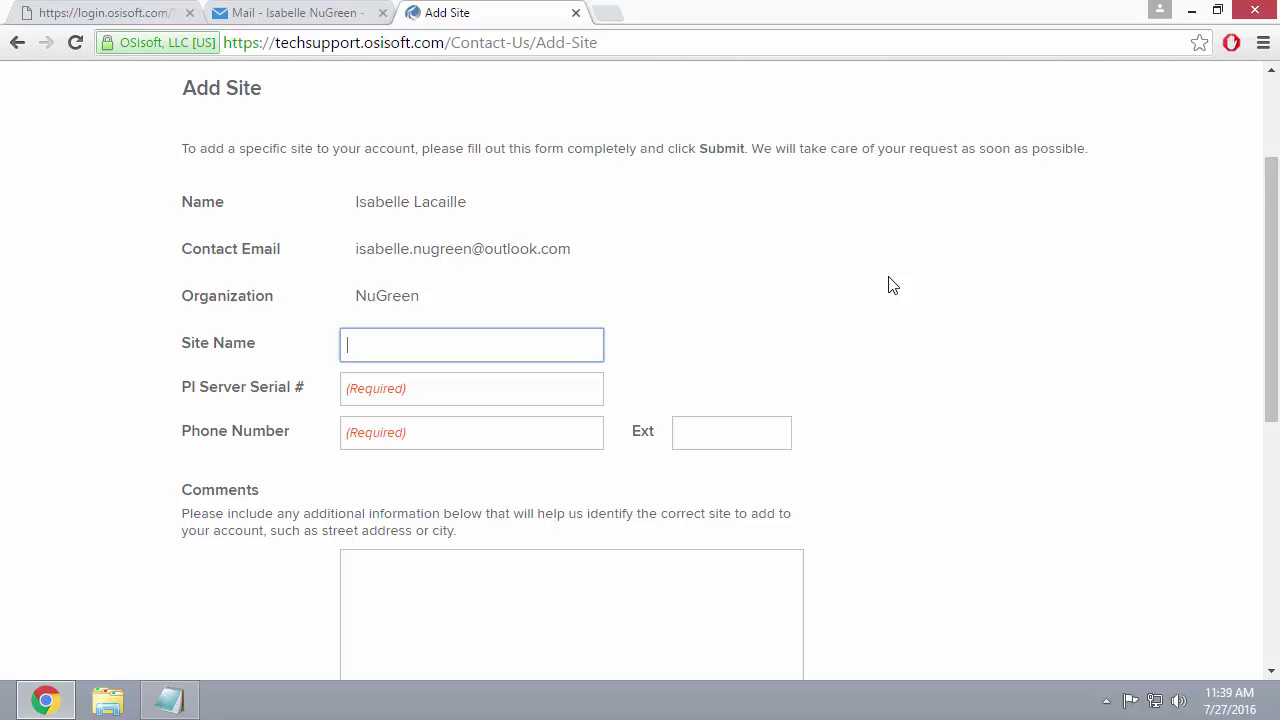
text(NuGreen - Houston)
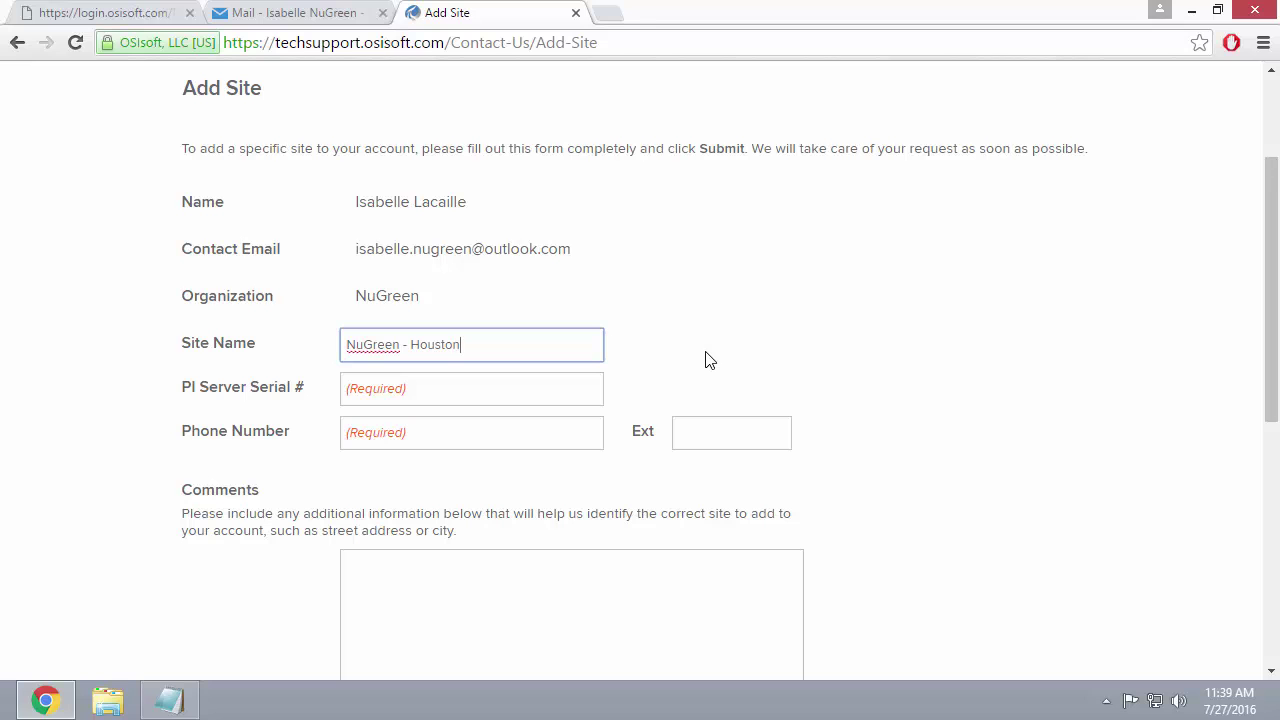
scroll(1183, 374, down, 2)
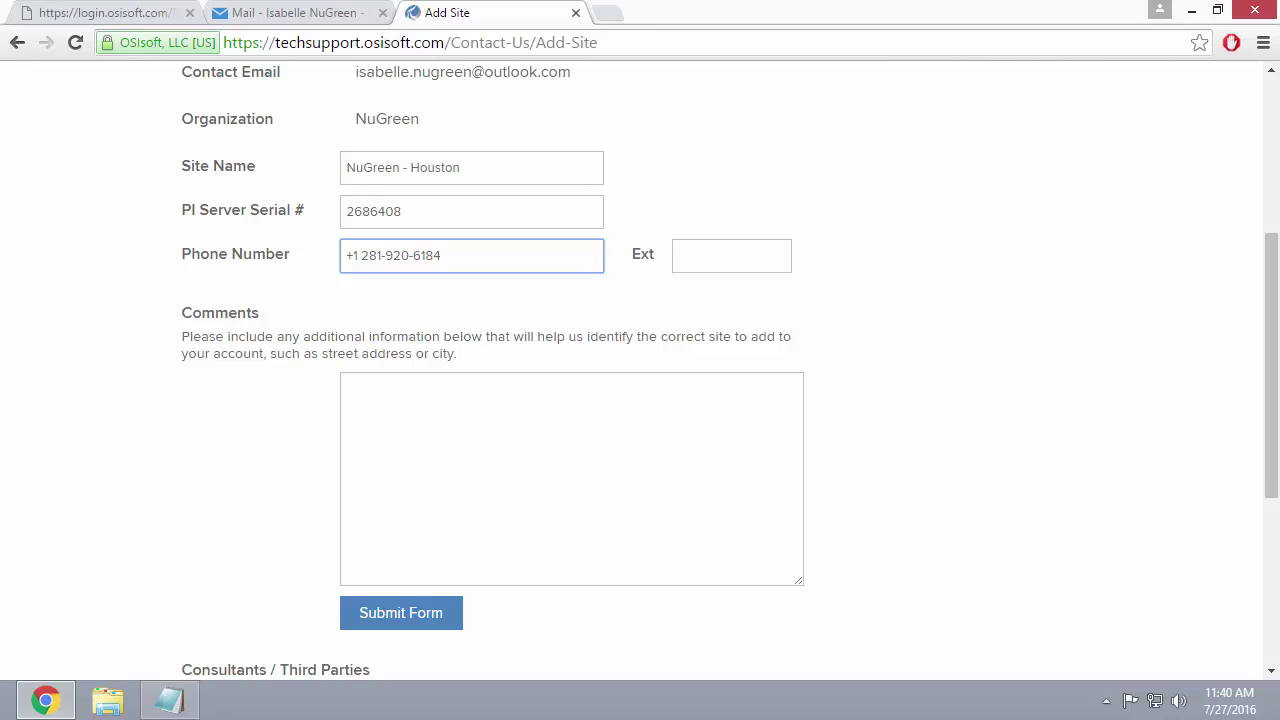
Paste the site's street address into Comments, flag the Consultants / Third Parties section, and submit.
click(348, 388)
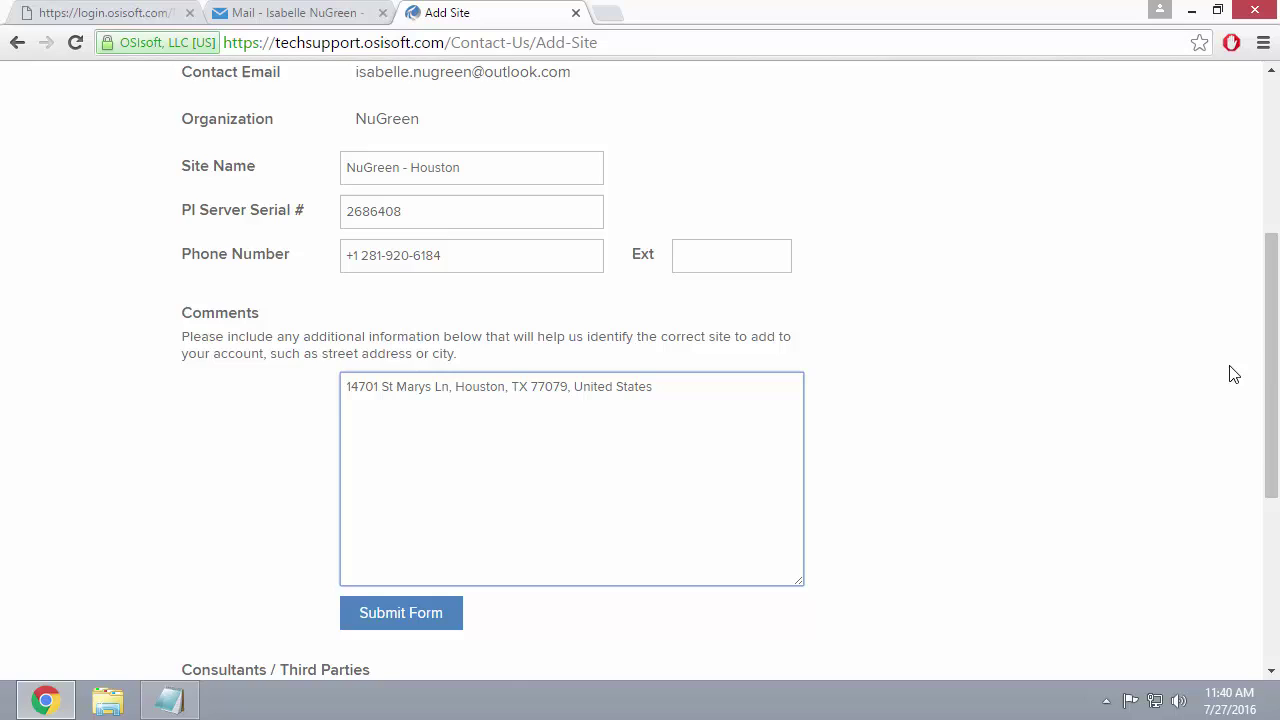
scroll(1229, 371, down, 3)
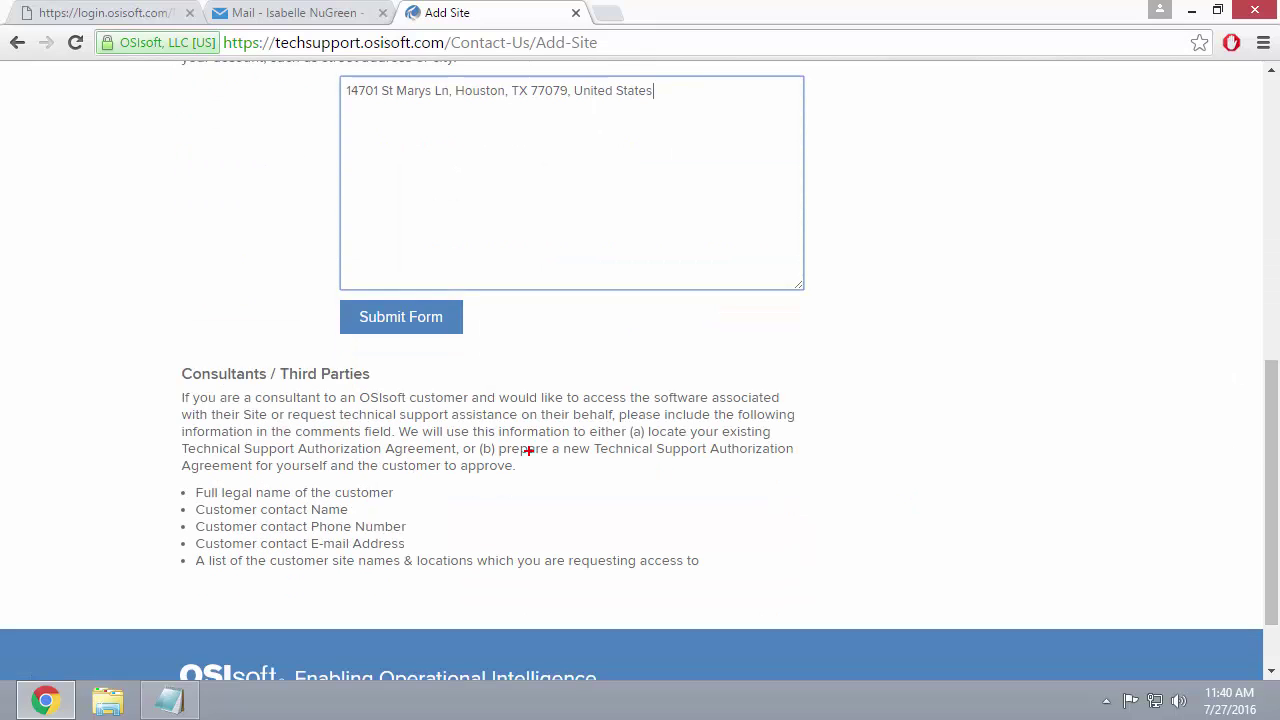
mouse_move(145, 341)
mouse_down()
mouse_move(163, 372)
mouse_move(443, 486)
mouse_move(828, 594)
mouse_up()
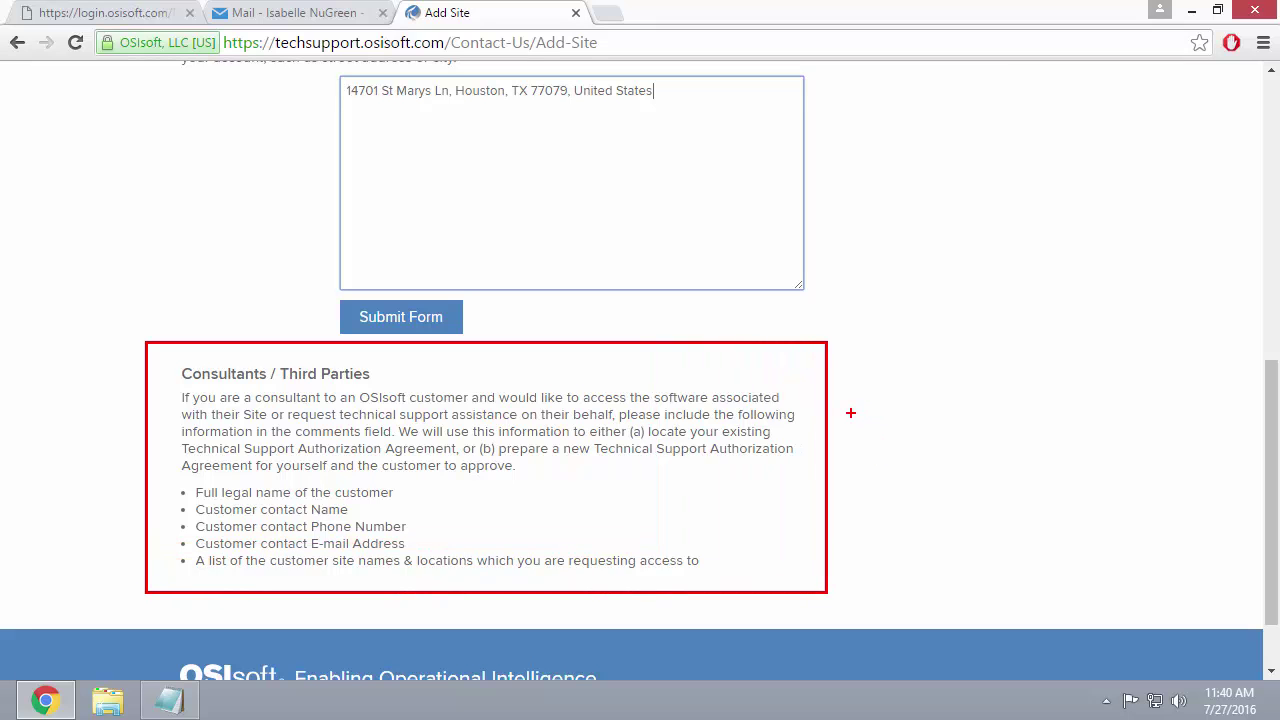
drag(848, 416, 925, 374)
key(Escape)
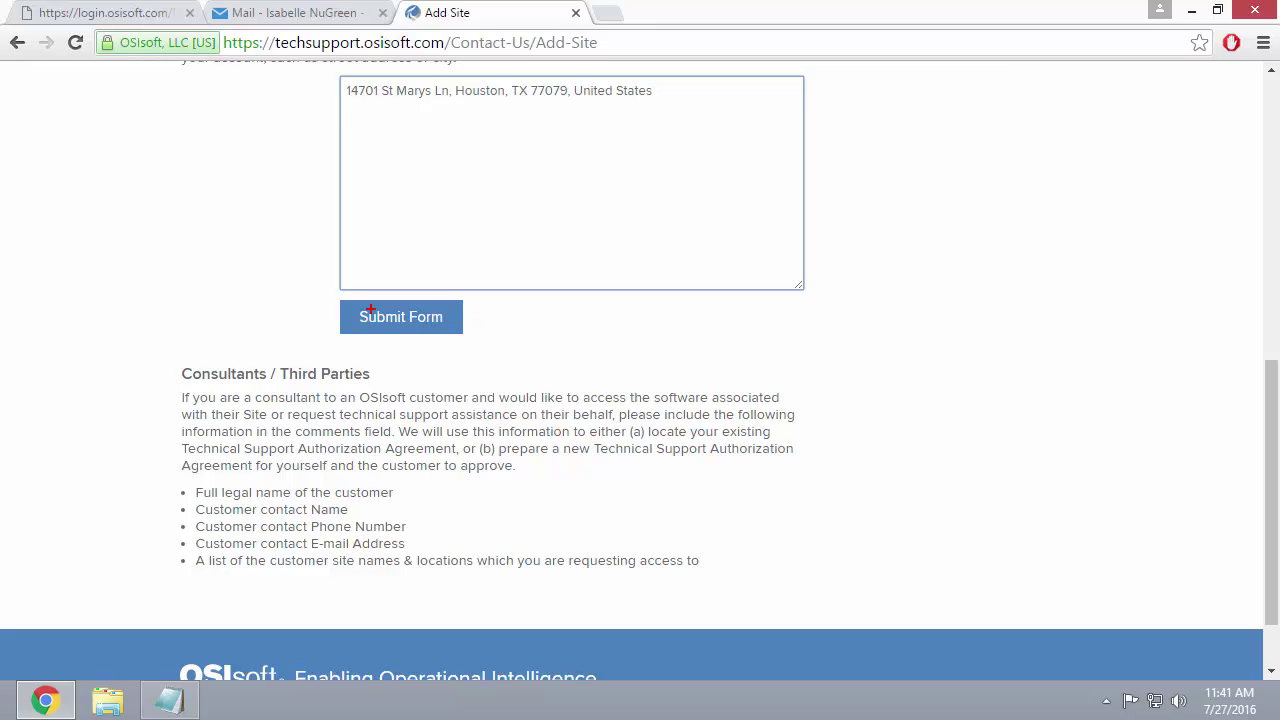
drag(332, 292, 498, 337)
key(Escape)
click(400, 316)
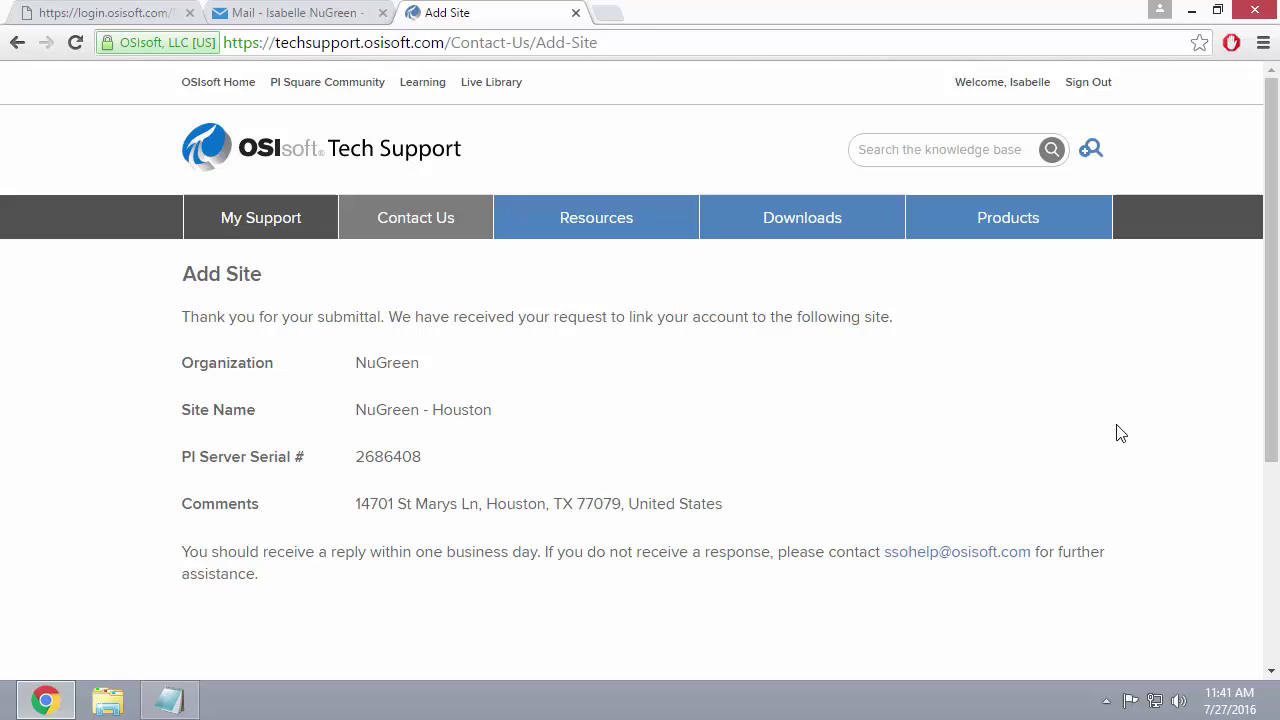
key(ctrl+2)
mouse_move(874, 534)
mouse_down()
mouse_move(944, 570)
mouse_move(1032, 569)
mouse_up()
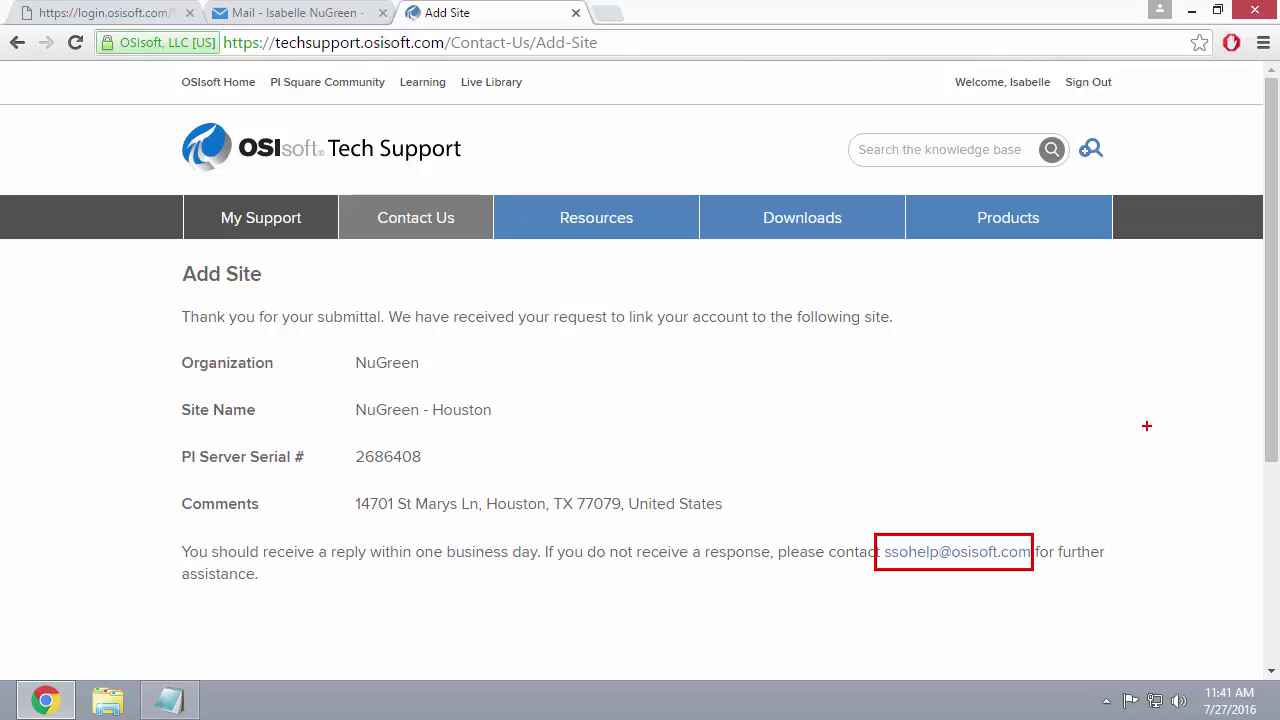
key(Escape)
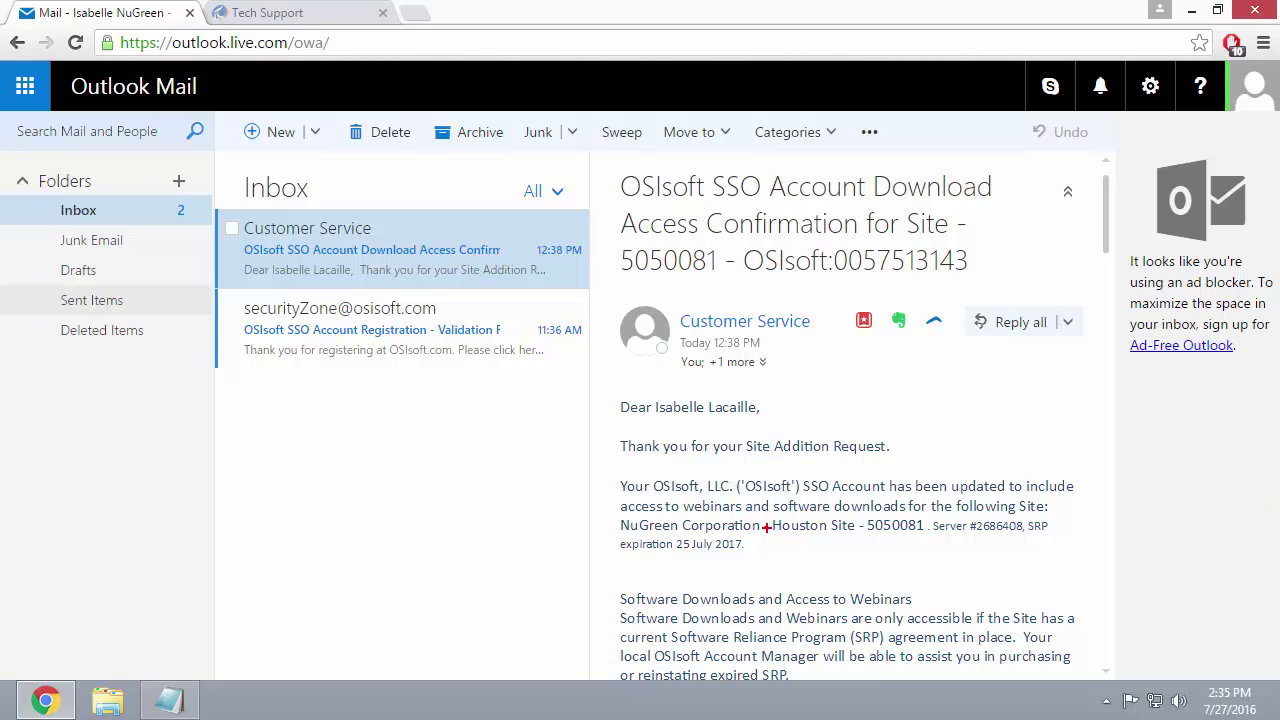
Highlight the paragraph confirming download access for NuGreen's Houston site.
mouse_move(604, 462)
mouse_down()
mouse_move(678, 494)
mouse_move(1085, 568)
mouse_up()
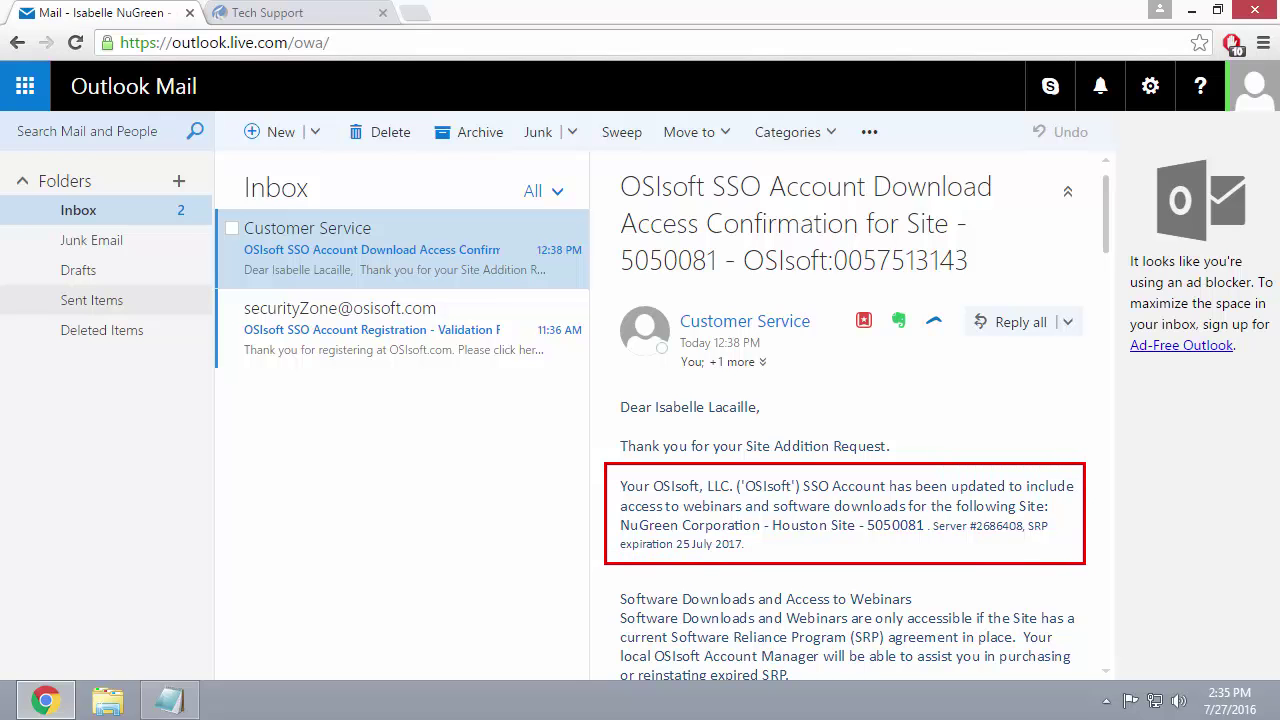
key(Escape)
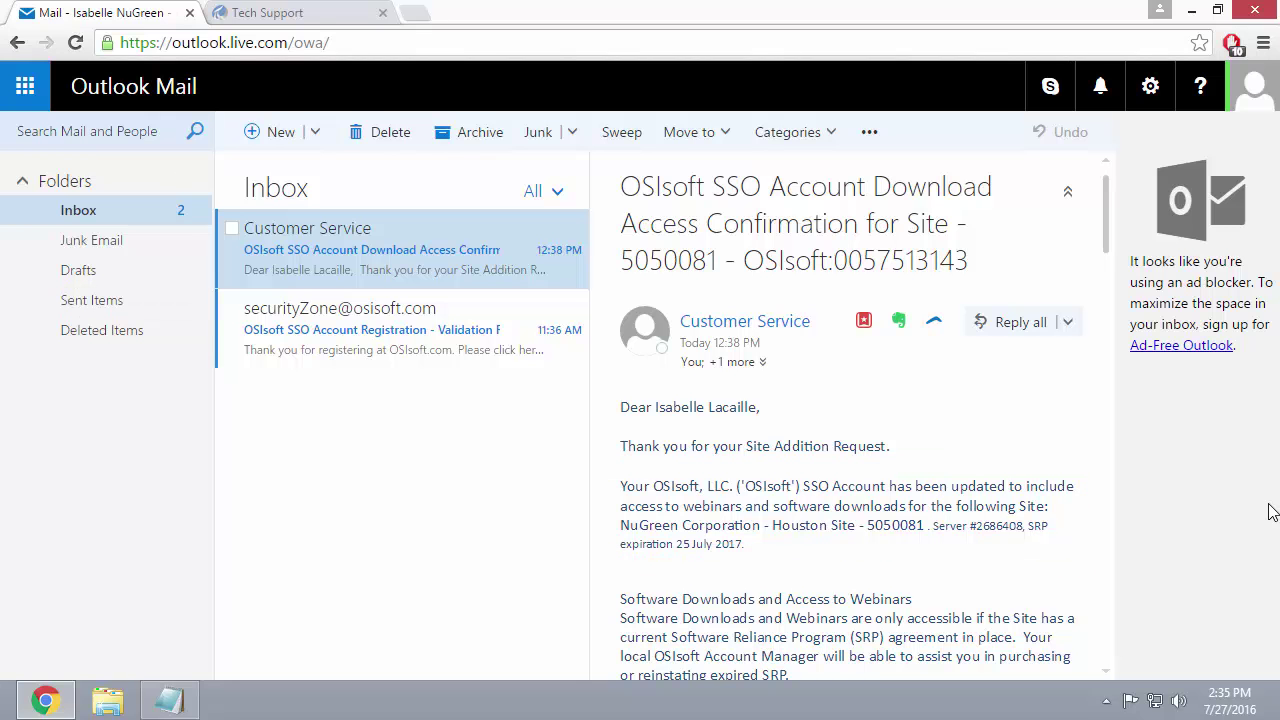
Return to Tech Support's My Products and highlight the newly listed NuGreen Corporation - Houston Site.
click(300, 13)
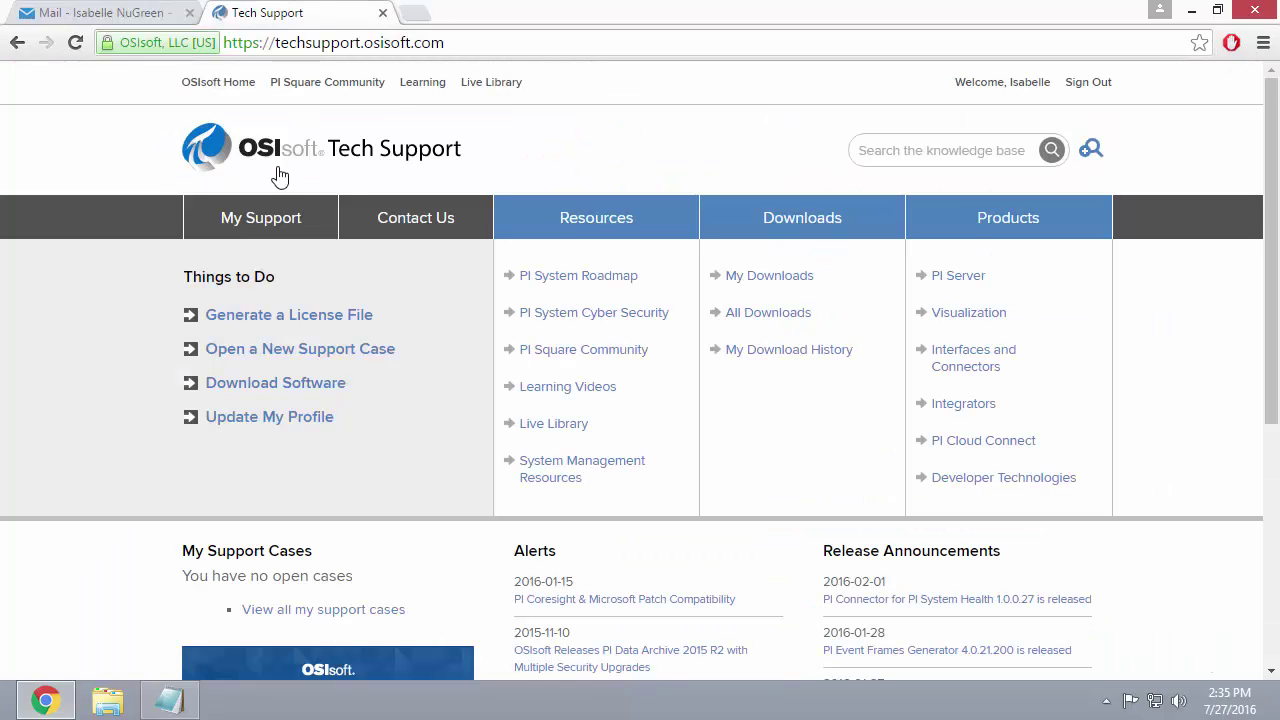
click(258, 220)
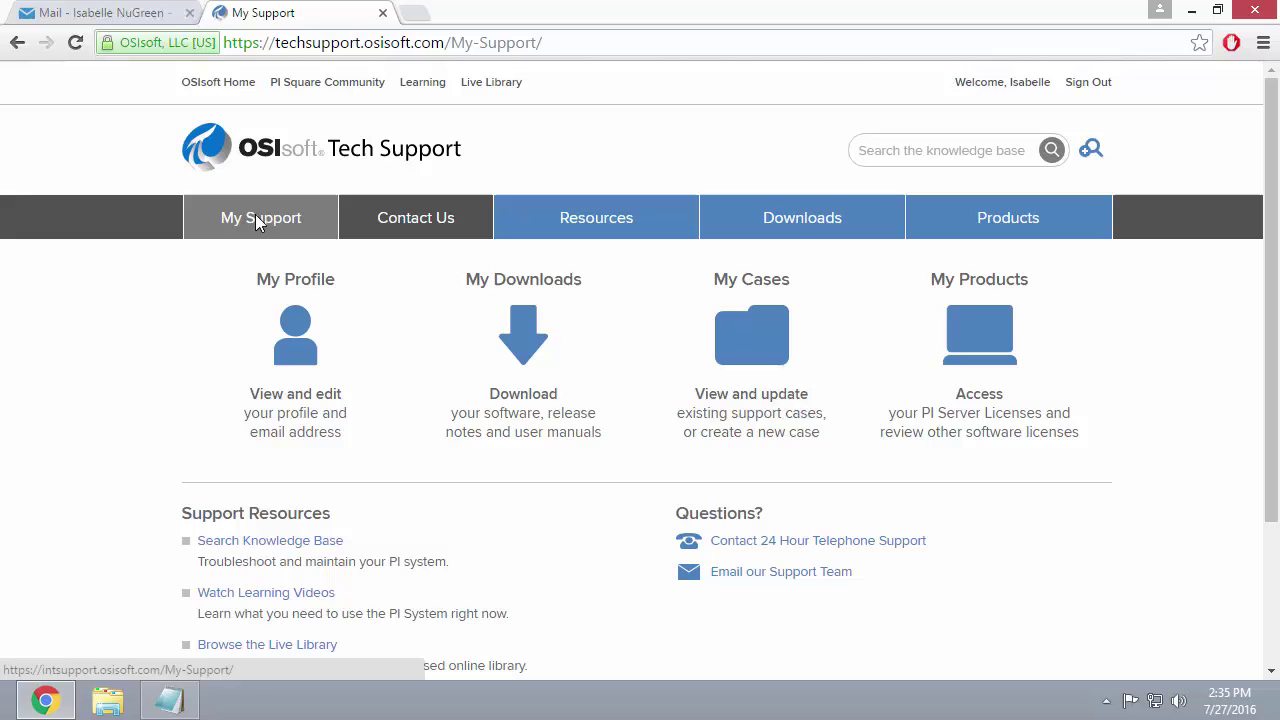
click(970, 345)
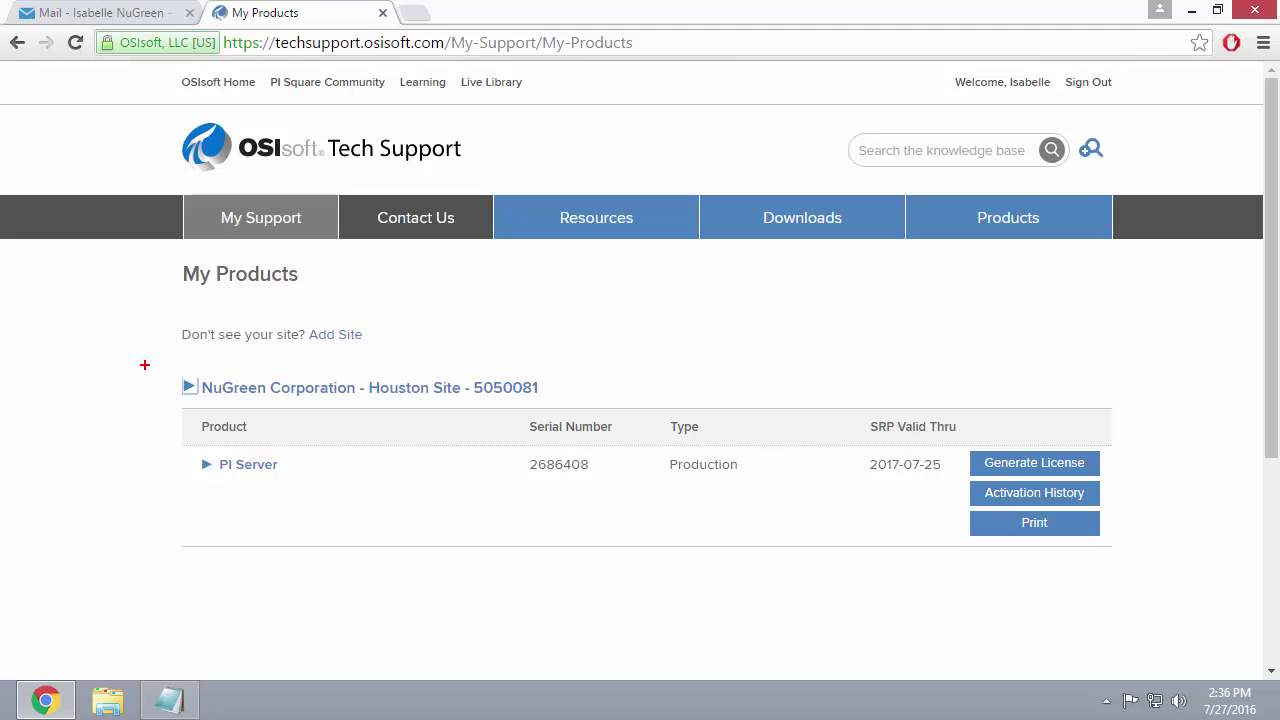
mouse_move(144, 365)
mouse_down()
mouse_move(510, 474)
mouse_move(1138, 573)
mouse_move(1140, 584)
mouse_up()
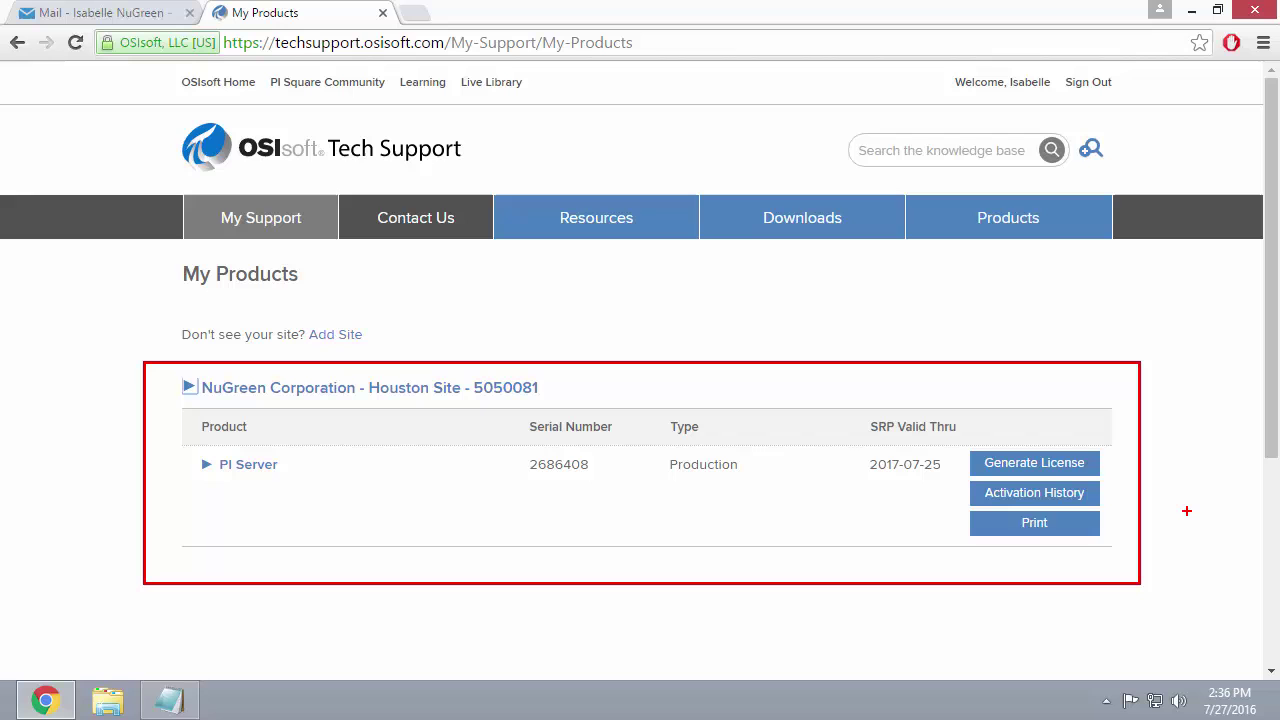